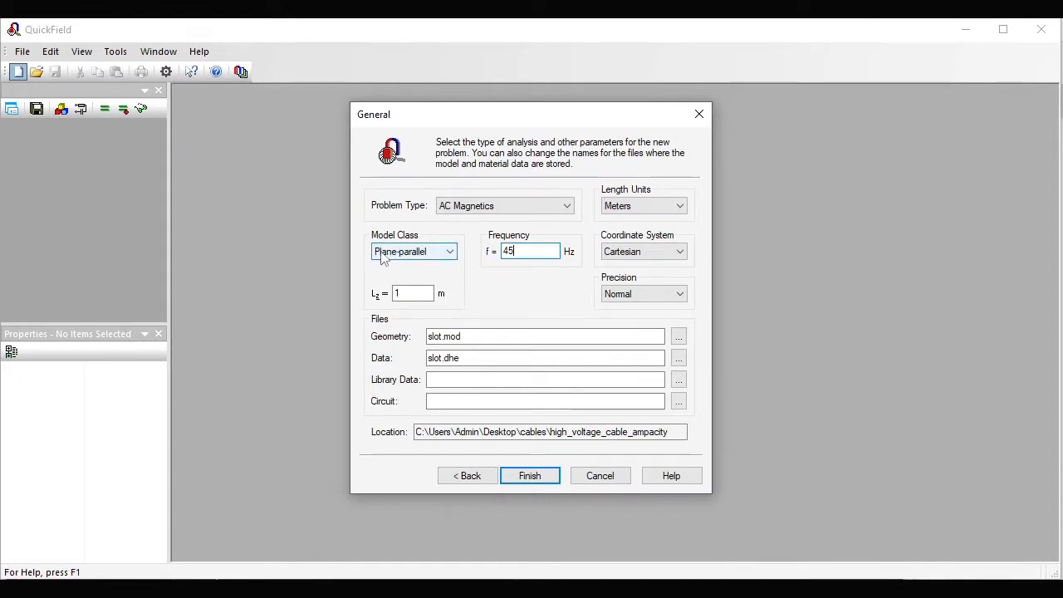
# Step: Set the new problem's length units to Millimeters and finish creating the problem
pyautogui.click(663, 211)
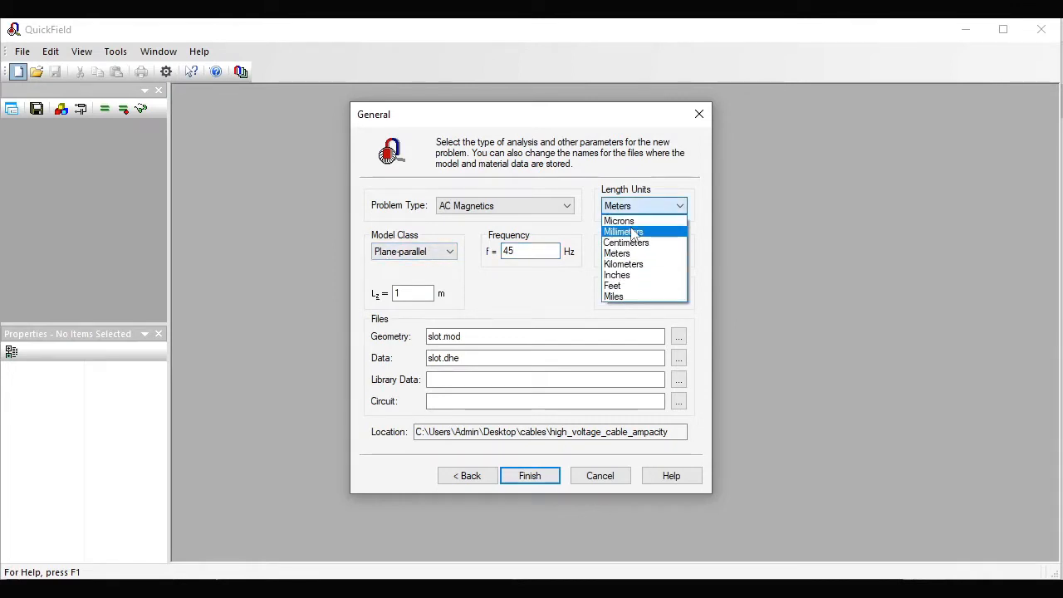
pyautogui.click(631, 232)
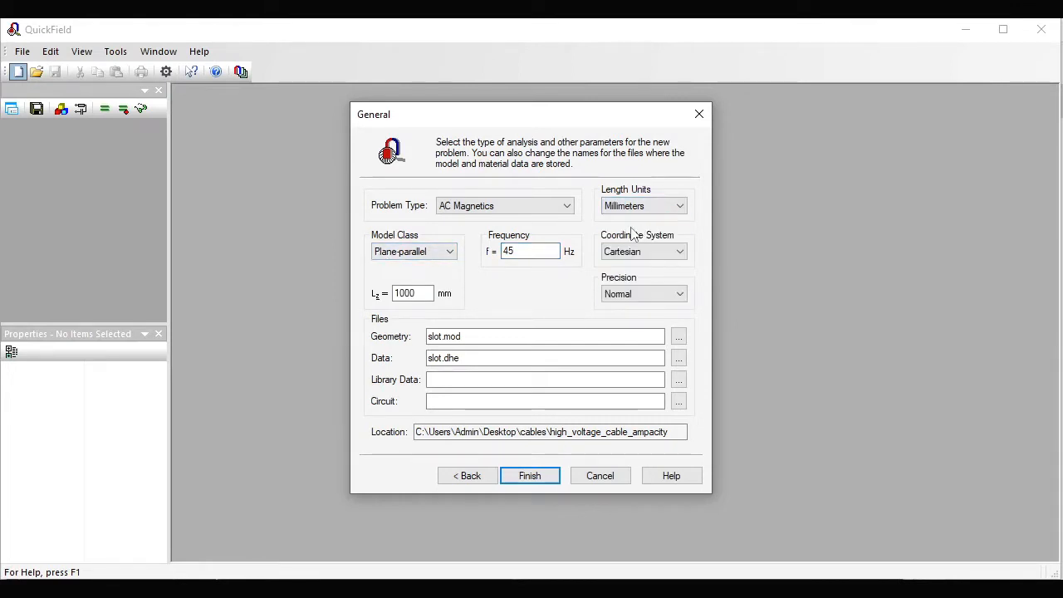
pyautogui.click(540, 478)
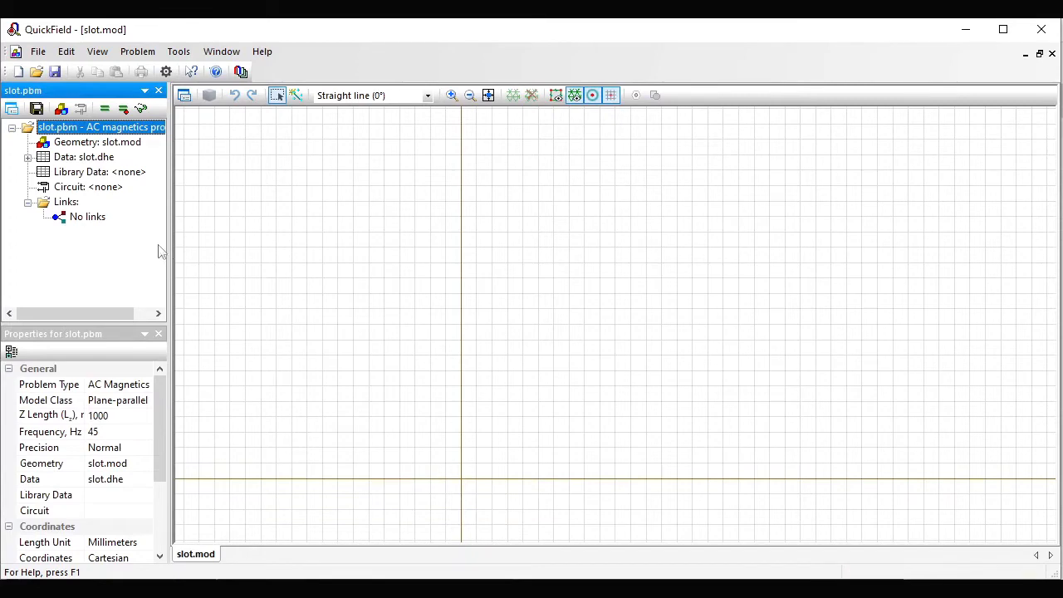
# Step: Insert a rectangle 18.85 mm wide and 8.45 mm high with the midpoint of its top side at the origin
pyautogui.click(419, 208)
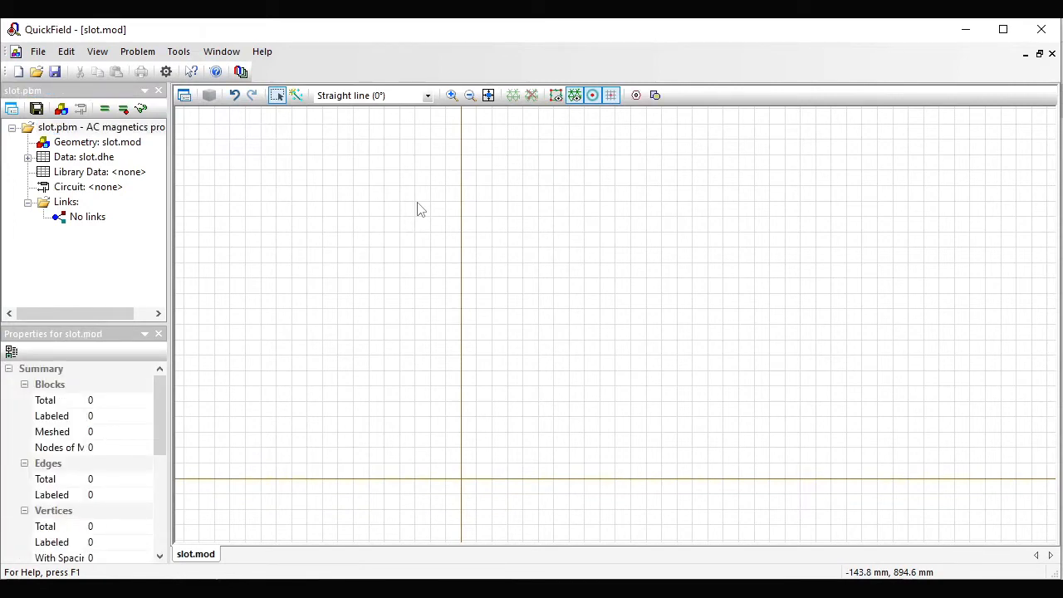
pyautogui.click(41, 52)
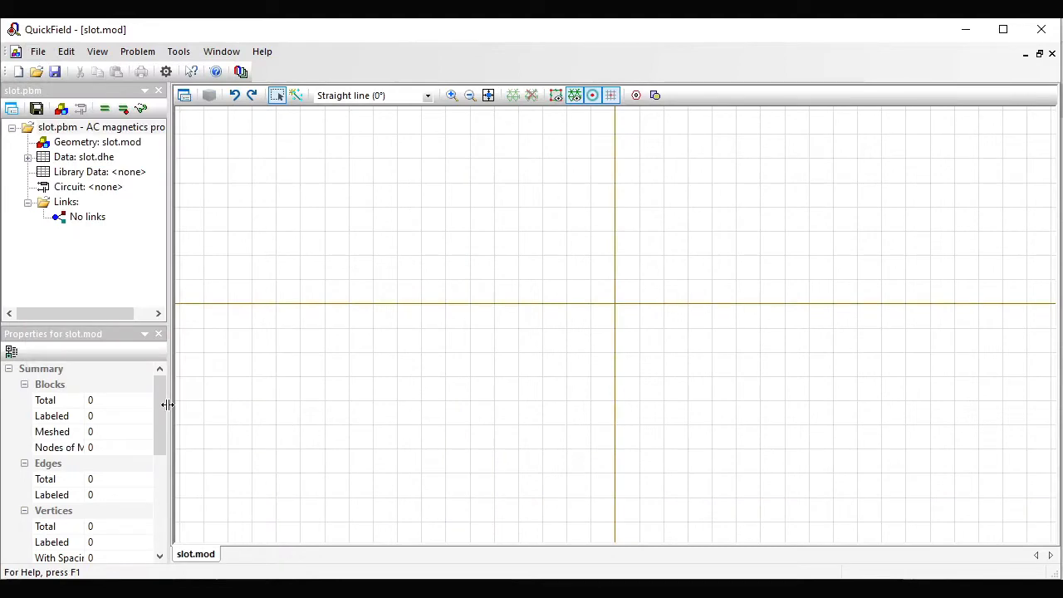
pyautogui.click(655, 95)
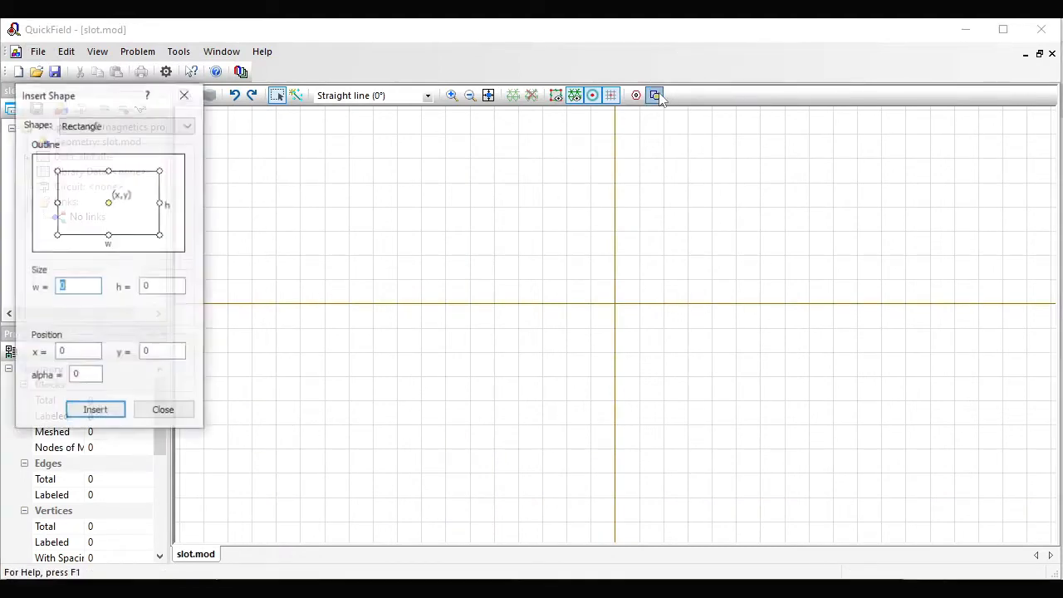
pyautogui.write('1')
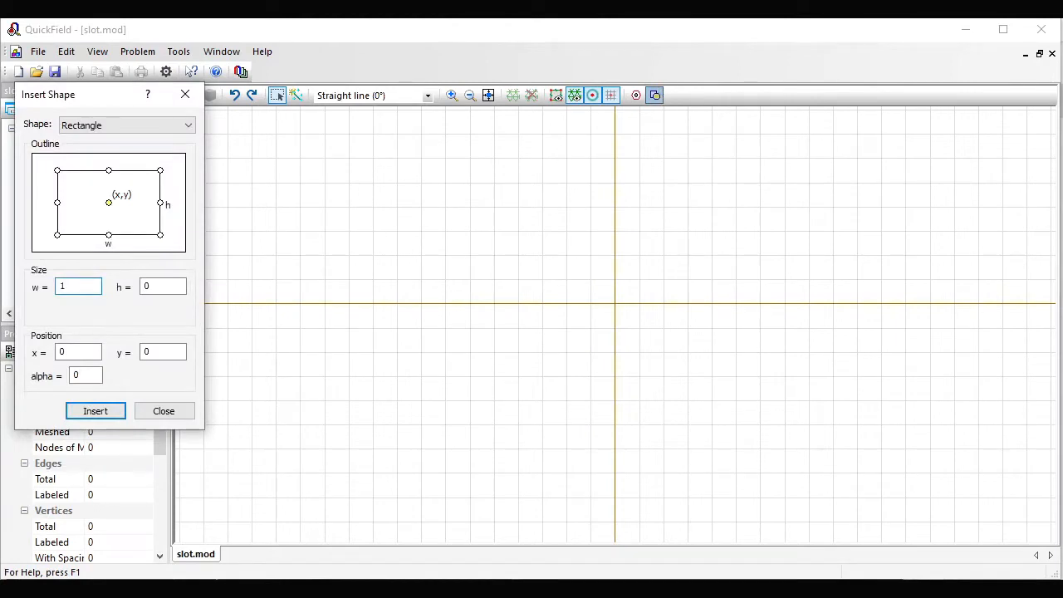
pyautogui.write('8.85')
pyautogui.doubleClick(160, 286)
pyautogui.write('8.45')
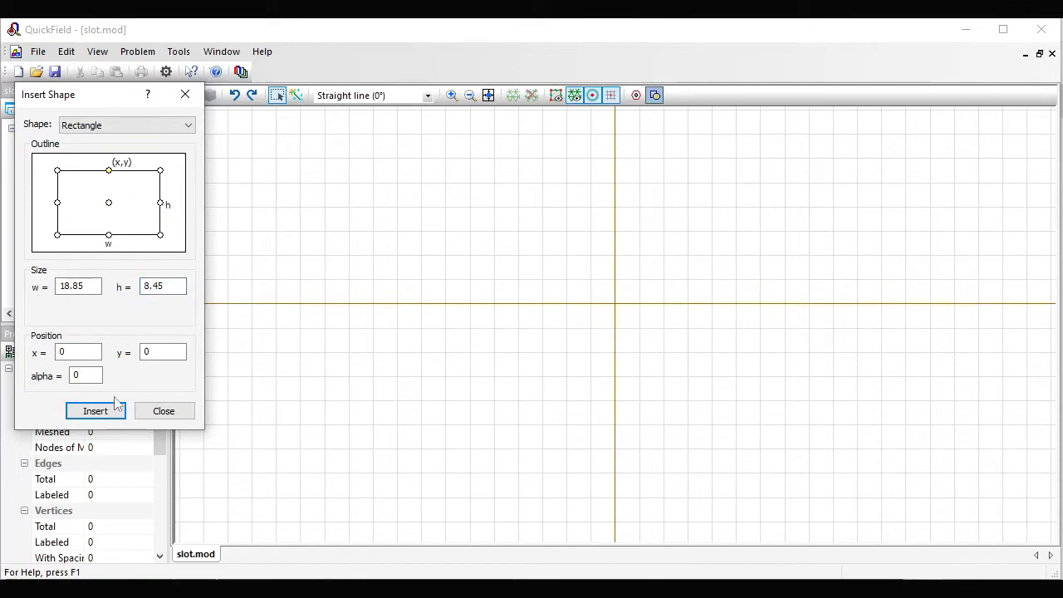
pyautogui.click(105, 415)
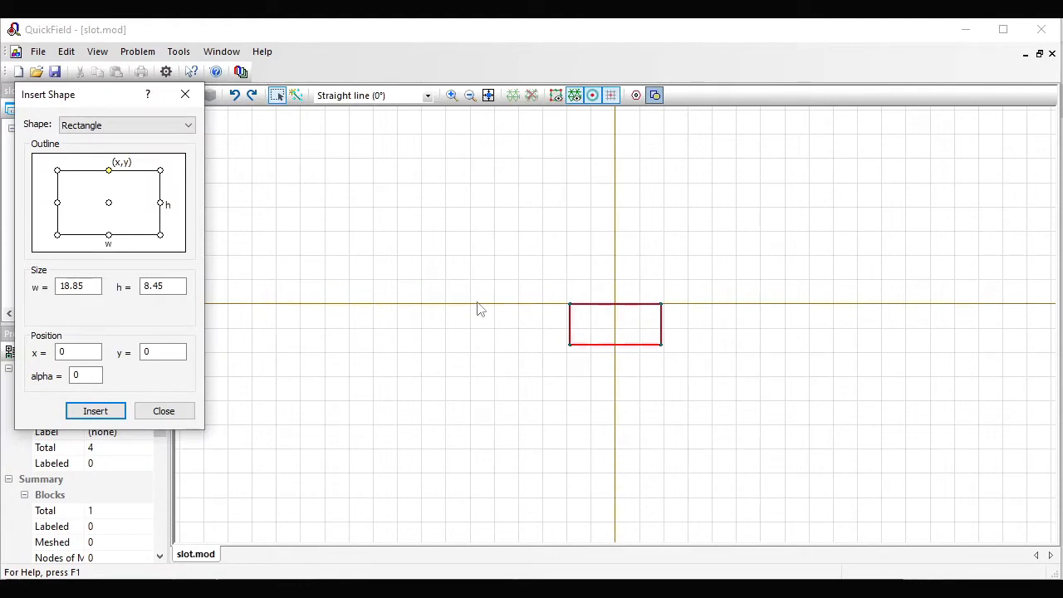
# Step: Insert a rectangle 8.95 mm wide and 8.55 mm high with the midpoint of its bottom side at the origin
pyautogui.click(108, 236)
pyautogui.moveTo(98, 286); pyautogui.dragTo(36, 286)
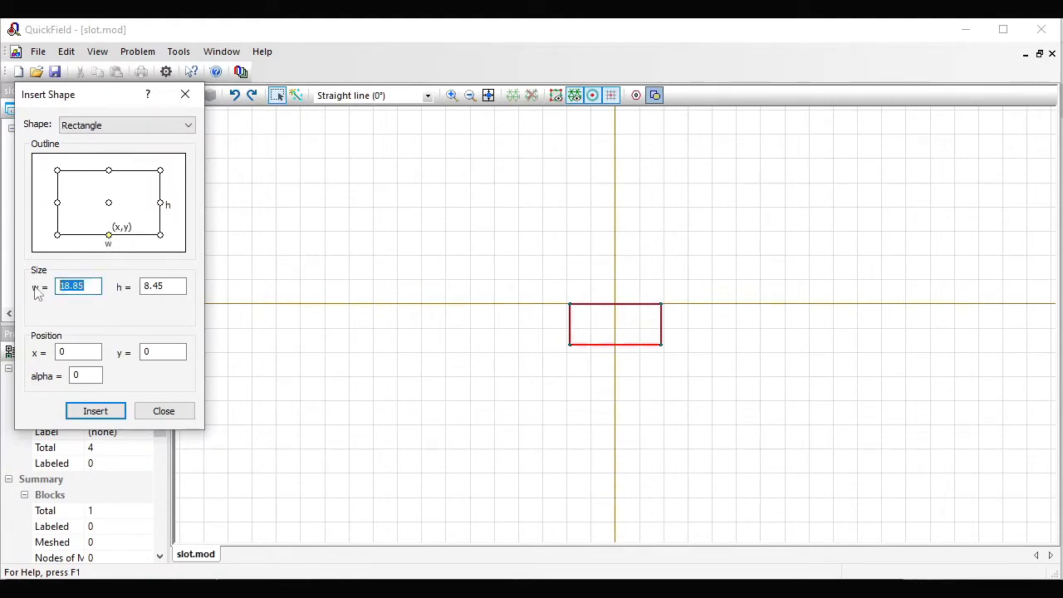
pyautogui.write('8.95')
pyautogui.click(169, 285)
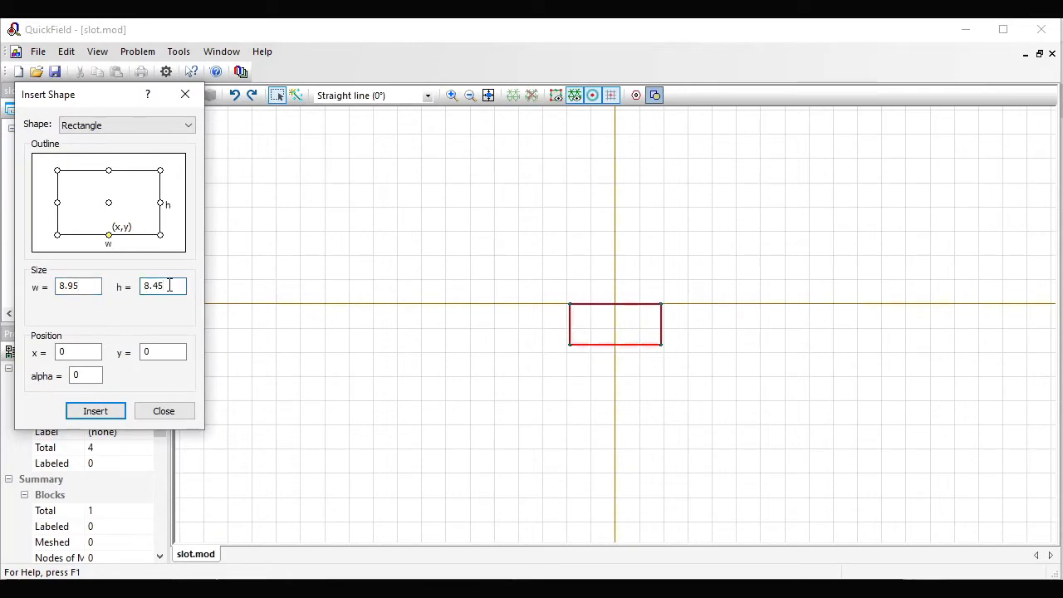
pyautogui.press('BackSpace')
pyautogui.press('BackSpace')
pyautogui.write('55')
pyautogui.click(101, 415)
pyautogui.click(100, 416)
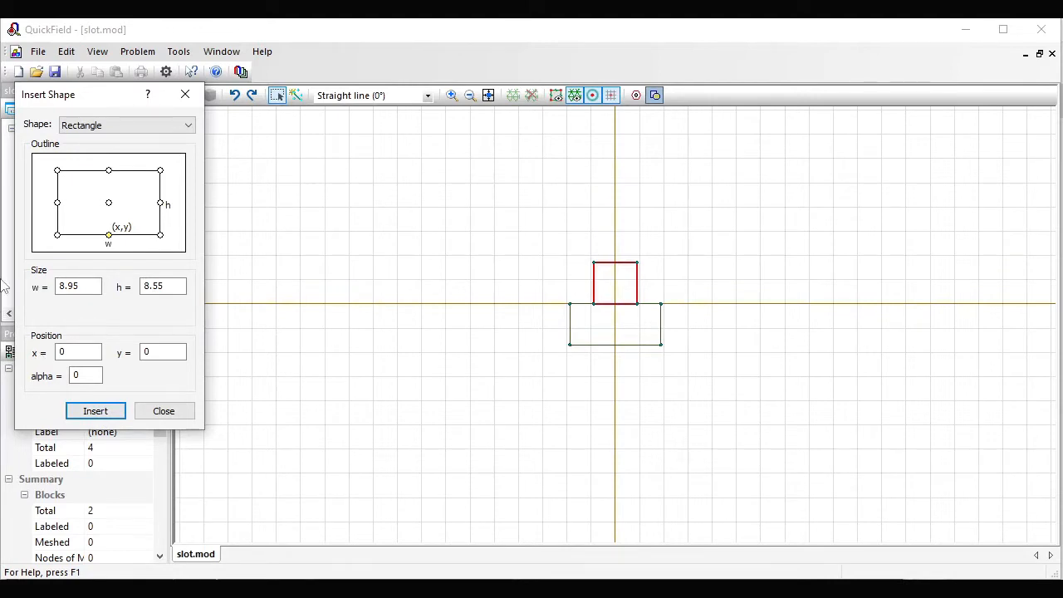
# Step: Insert a rectangle 8.95 mm wide and 6.45 mm high with its bottom midpoint at x = 0, y = 8.55, and finish inserting shapes
pyautogui.click(150, 285)
pyautogui.press('BackSpace')
pyautogui.write('5')
pyautogui.press('Delete')
pyautogui.write('4')
pyautogui.click(61, 351)
pyautogui.click(146, 351)
pyautogui.press('BackSpace')
pyautogui.write('8.55')
pyautogui.click(96, 413)
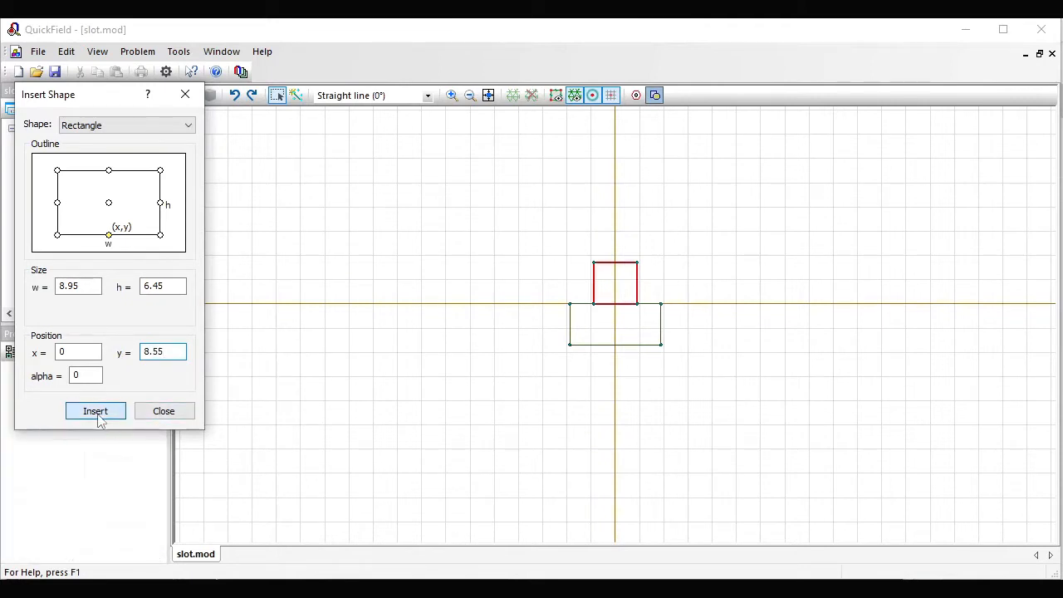
pyautogui.click(99, 415)
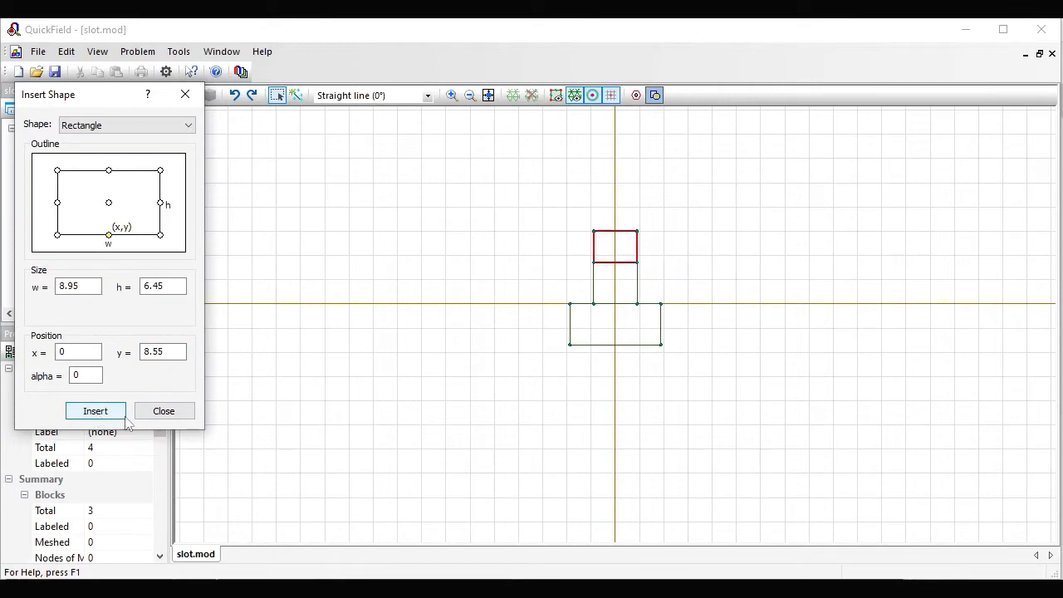
pyautogui.click(164, 411)
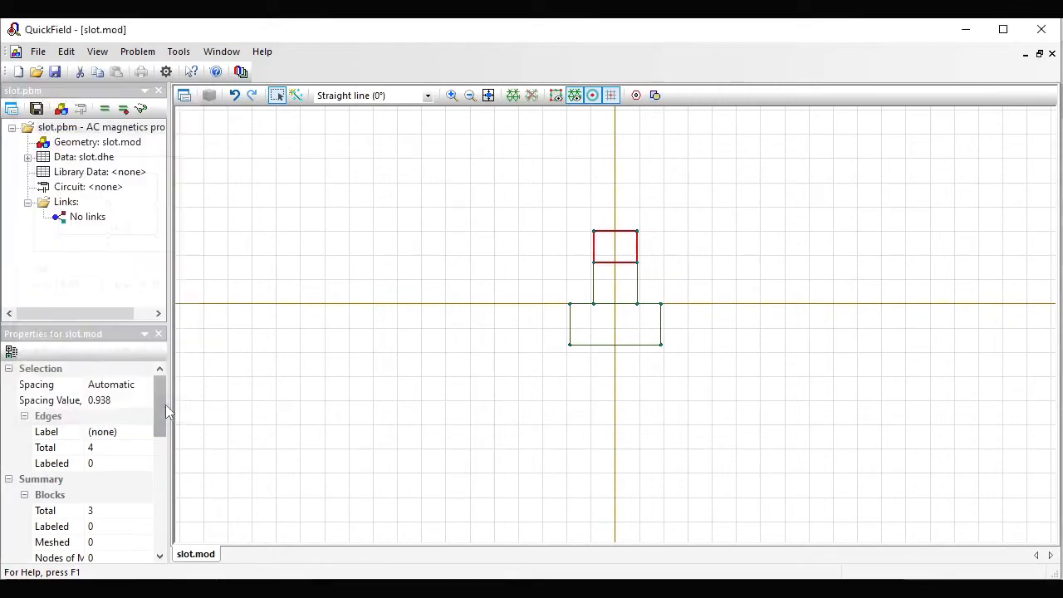
# Step: Delete the edge shared by the wide lower rectangle and the narrow middle rectangle to merge them into one block
pyautogui.click(278, 95)
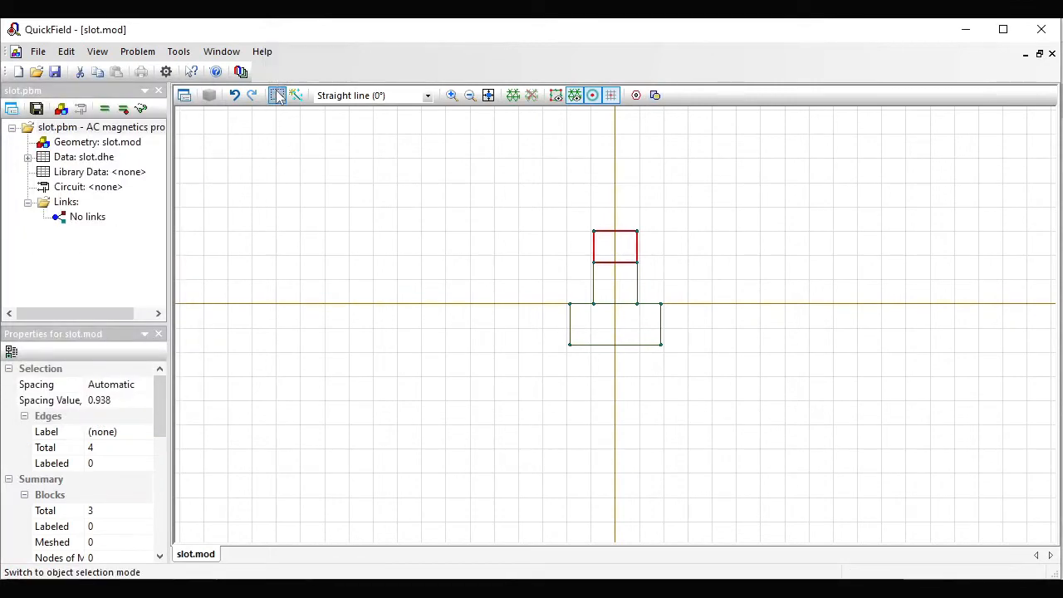
pyautogui.click(612, 305)
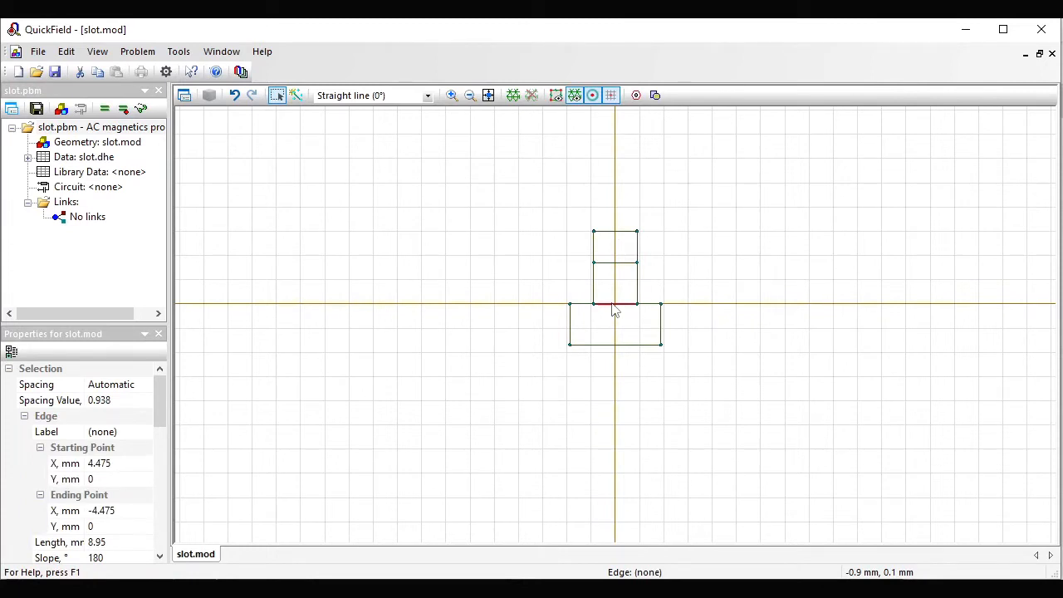
pyautogui.press('Delete')
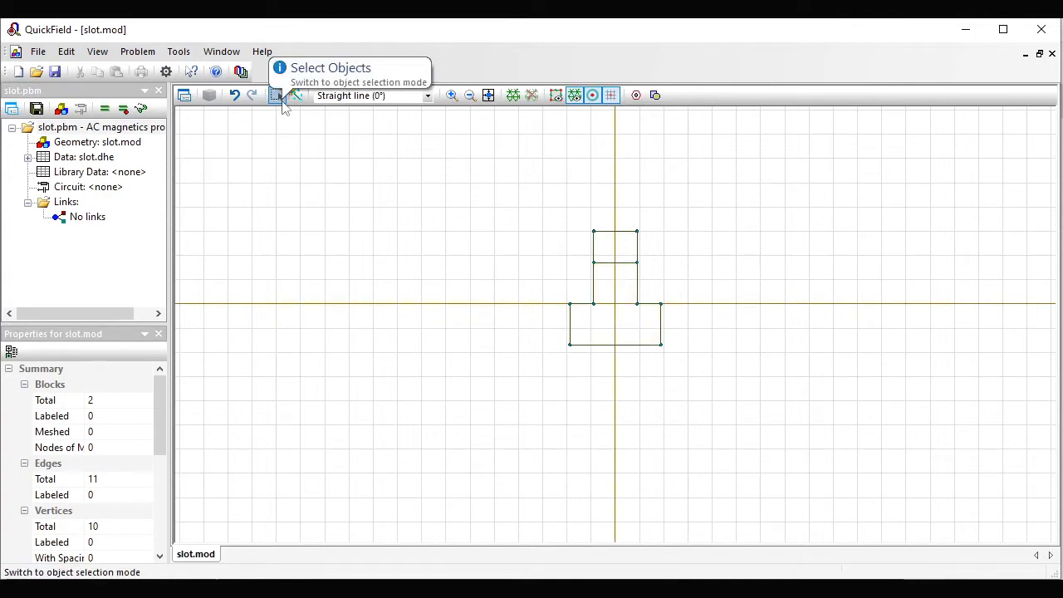
# Step: Assign the block label "copper" to the merged inverted-T block
pyautogui.click(608, 301)
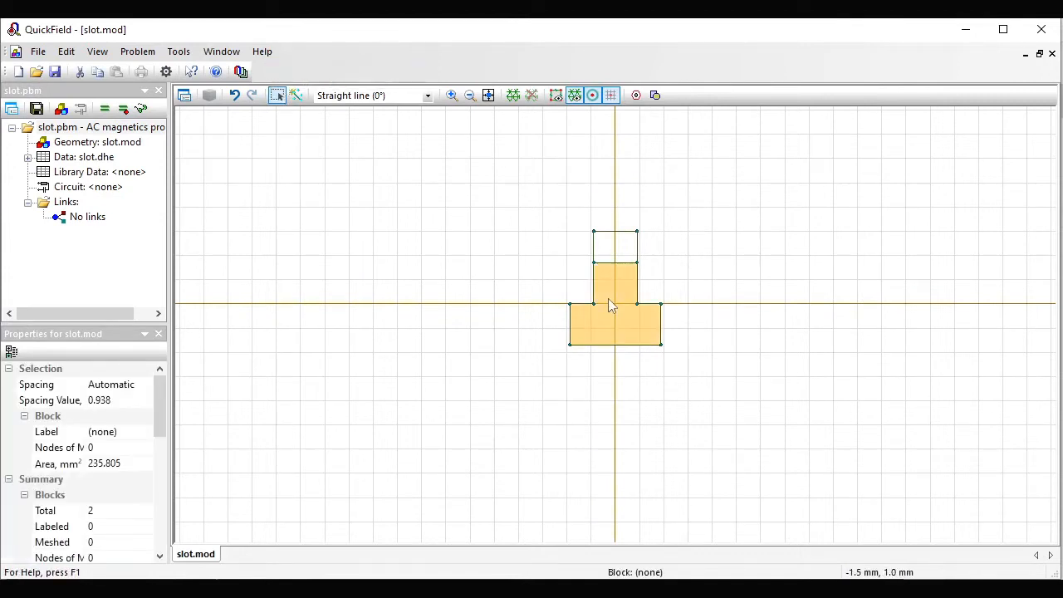
pyautogui.click(120, 433)
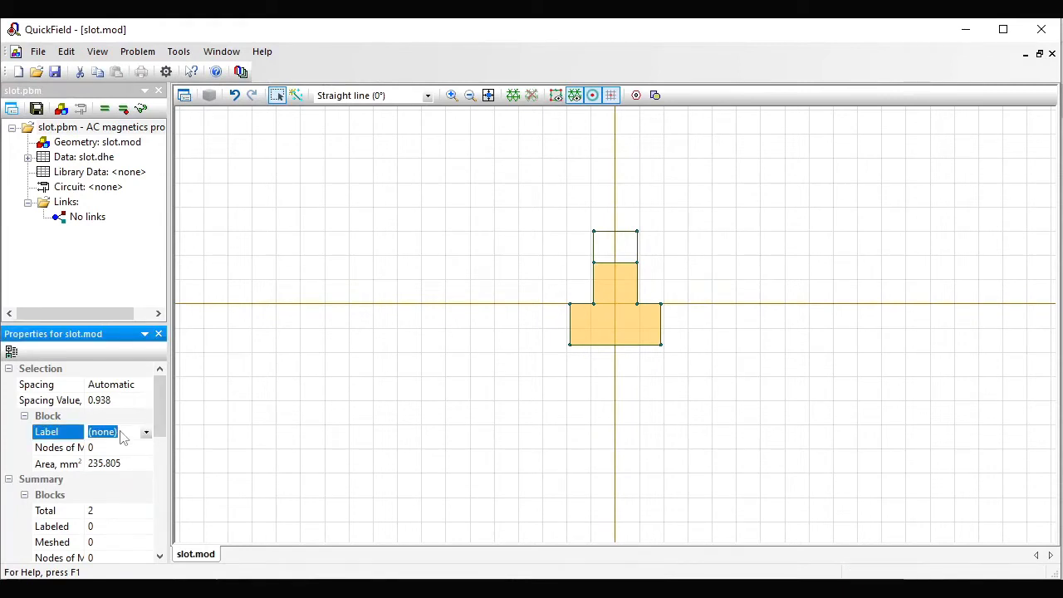
pyautogui.write('copper')
pyautogui.press('Return')
# Step: Assign the block label "air" to the uppermost rectangular block
pyautogui.click(628, 257)
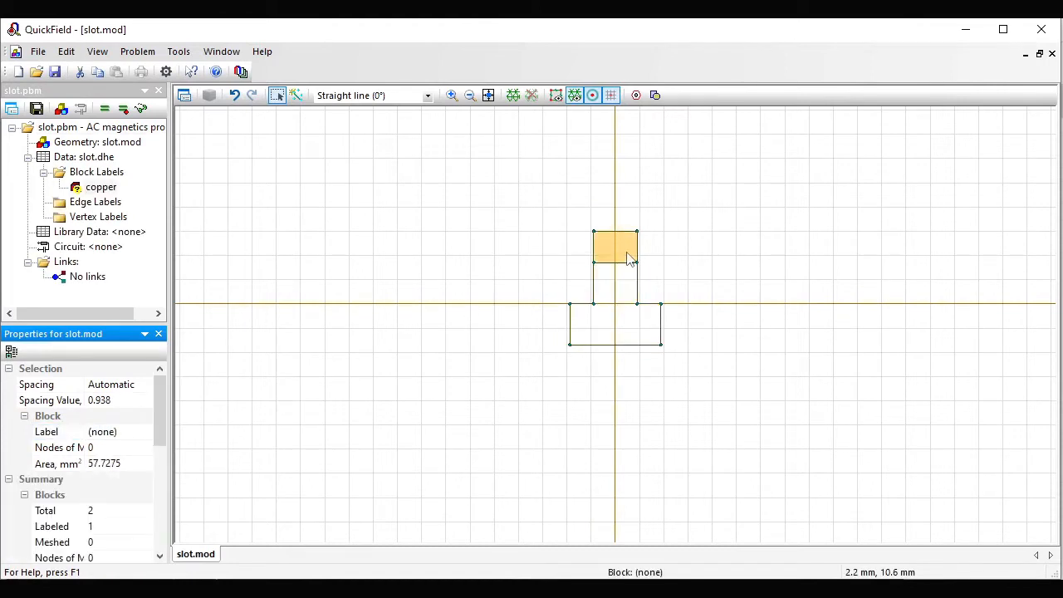
pyautogui.click(129, 427)
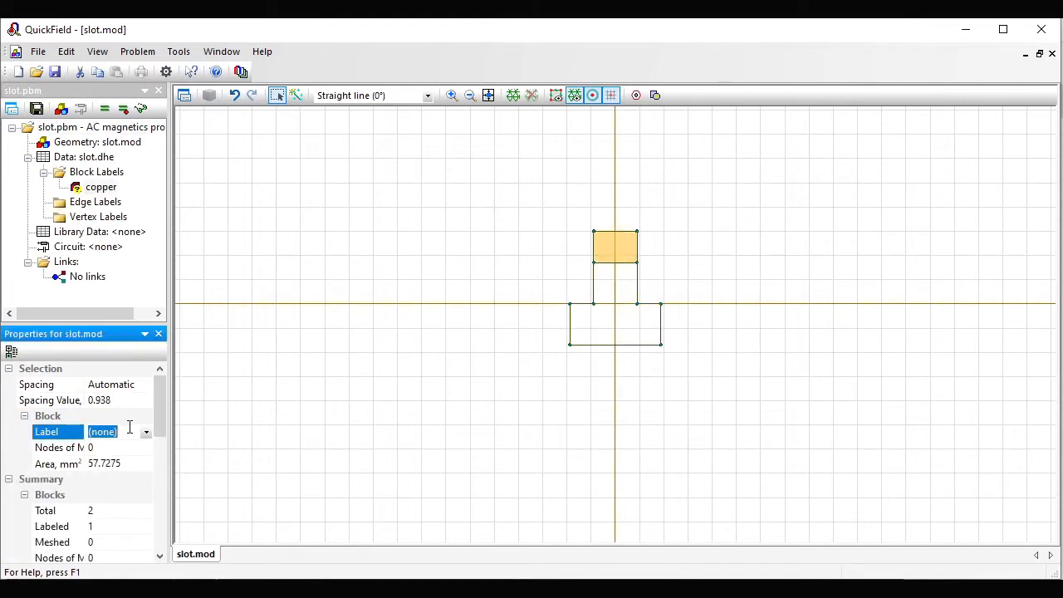
pyautogui.write('air')
pyautogui.press('Return')
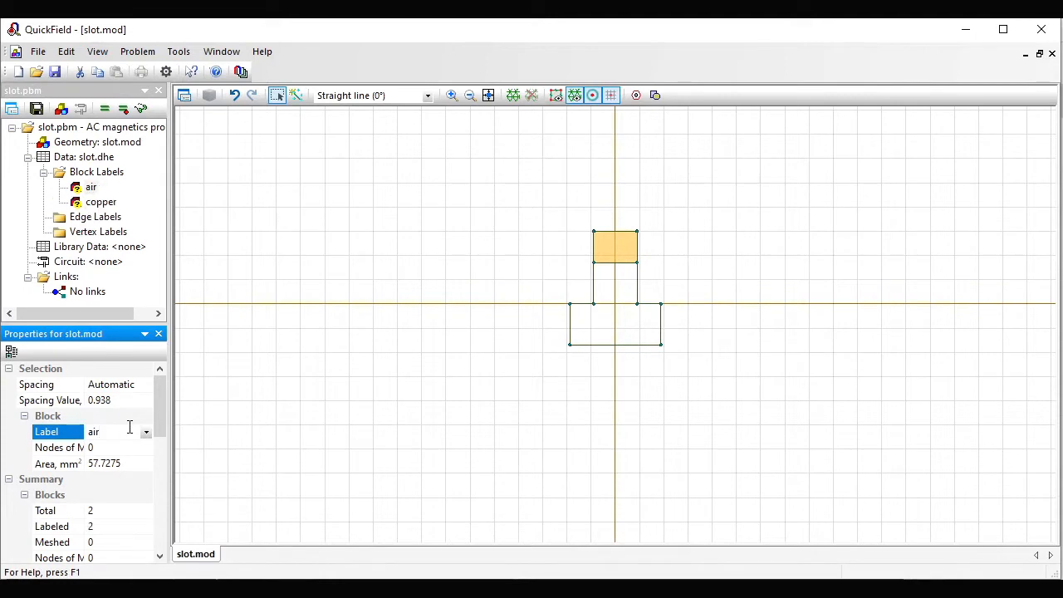
# Step: Assign the edge label "slot" to all outer edges of the slot outline except the topmost one
pyautogui.click(593, 247)
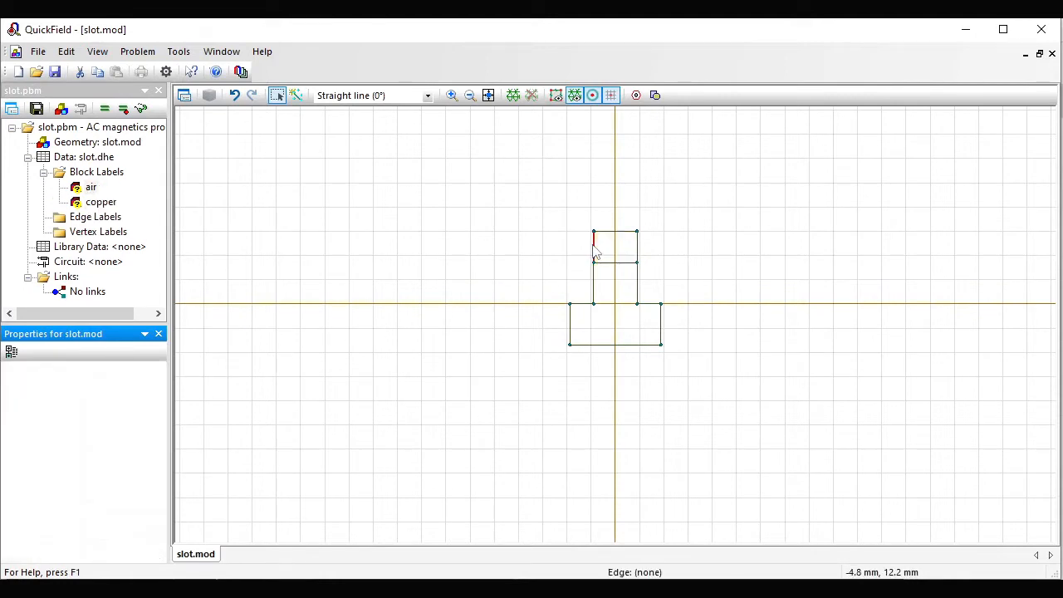
pyautogui.keyDown('ctrl'); pyautogui.click(594, 287); pyautogui.keyUp('ctrl')
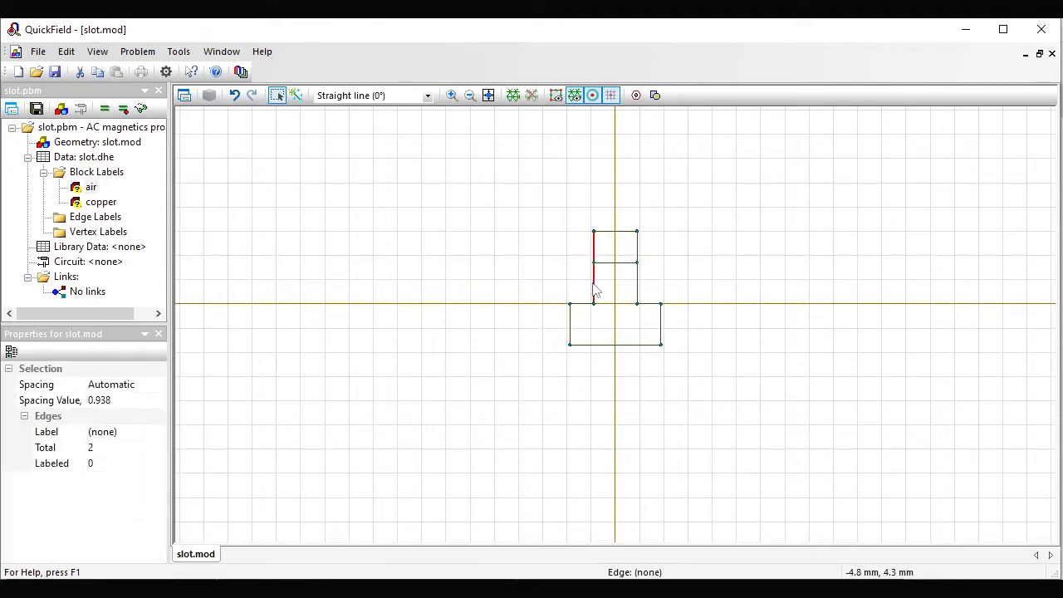
pyautogui.keyDown('ctrl'); pyautogui.click(570, 324); pyautogui.keyUp('ctrl')
pyautogui.keyDown('ctrl'); pyautogui.click(616, 344); pyautogui.keyUp('ctrl')
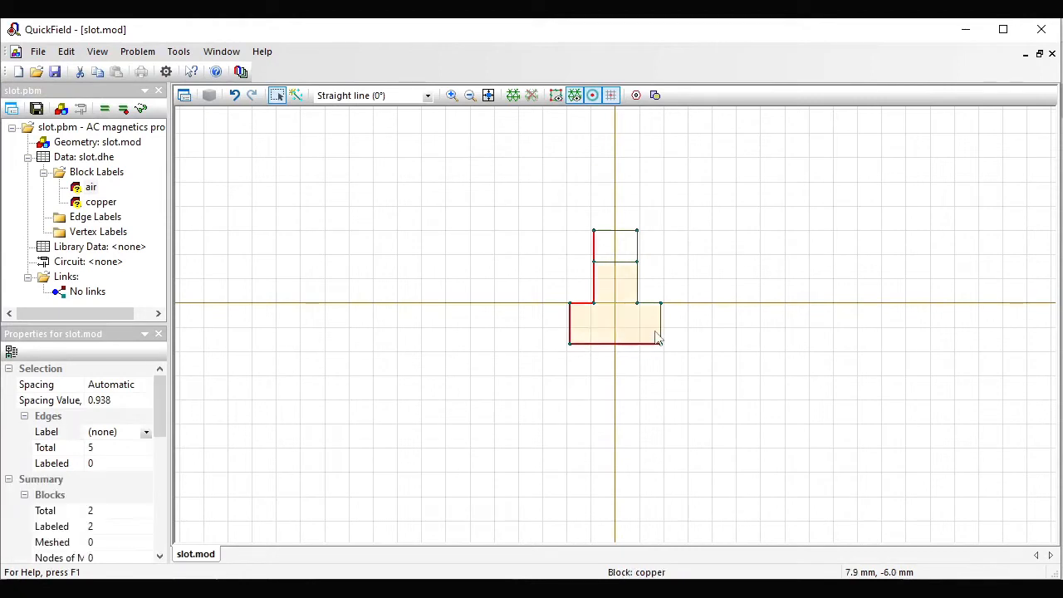
pyautogui.keyDown('ctrl'); pyautogui.click(661, 328); pyautogui.keyUp('ctrl')
pyautogui.keyDown('ctrl'); pyautogui.click(649, 302); pyautogui.keyUp('ctrl')
pyautogui.keyDown('ctrl'); pyautogui.click(640, 286); pyautogui.keyUp('ctrl')
pyautogui.keyDown('ctrl'); pyautogui.click(639, 253); pyautogui.keyUp('ctrl')
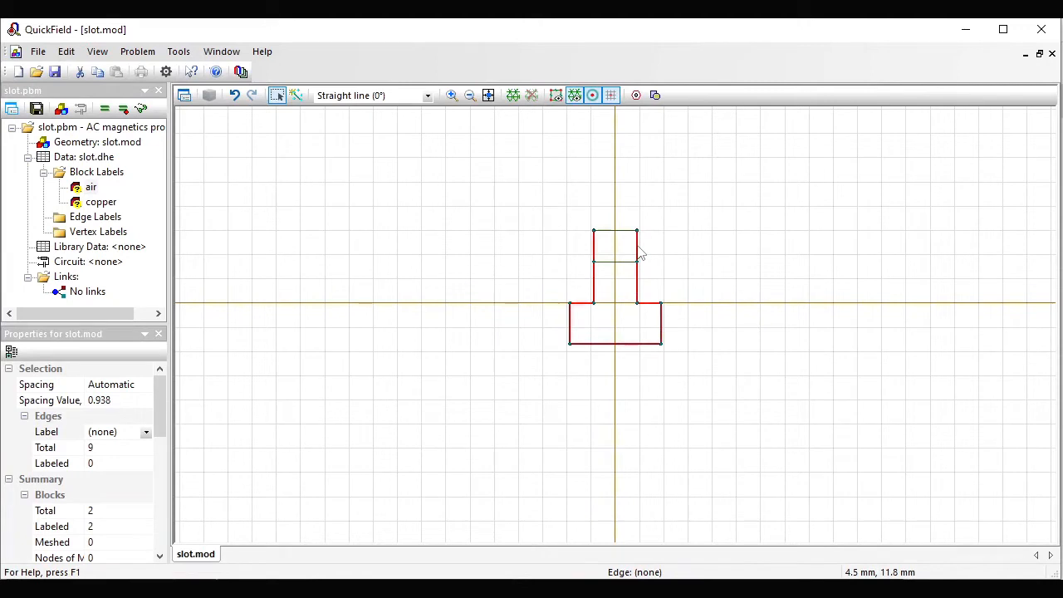
pyautogui.click(120, 428)
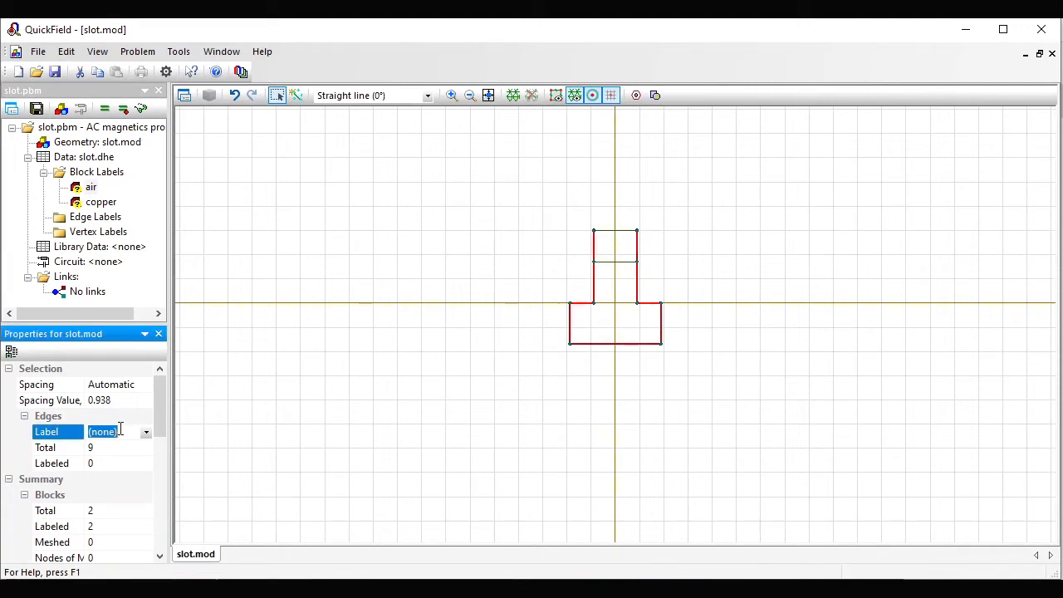
pyautogui.write('slot')
pyautogui.press('Return')
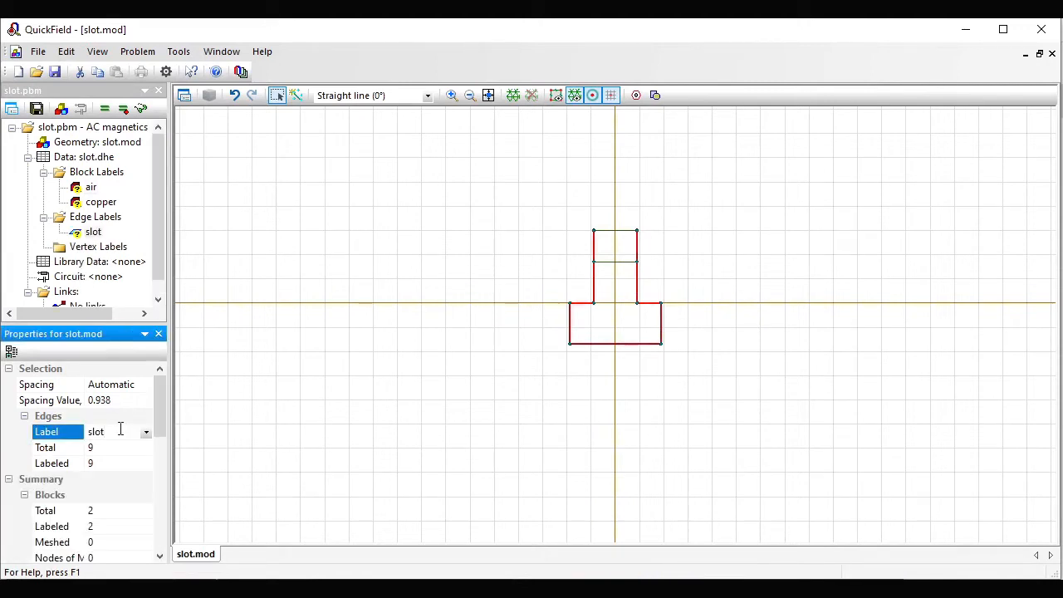
# Step: Assign the edge label "top" to the topmost horizontal edge of the air block
pyautogui.click(623, 232)
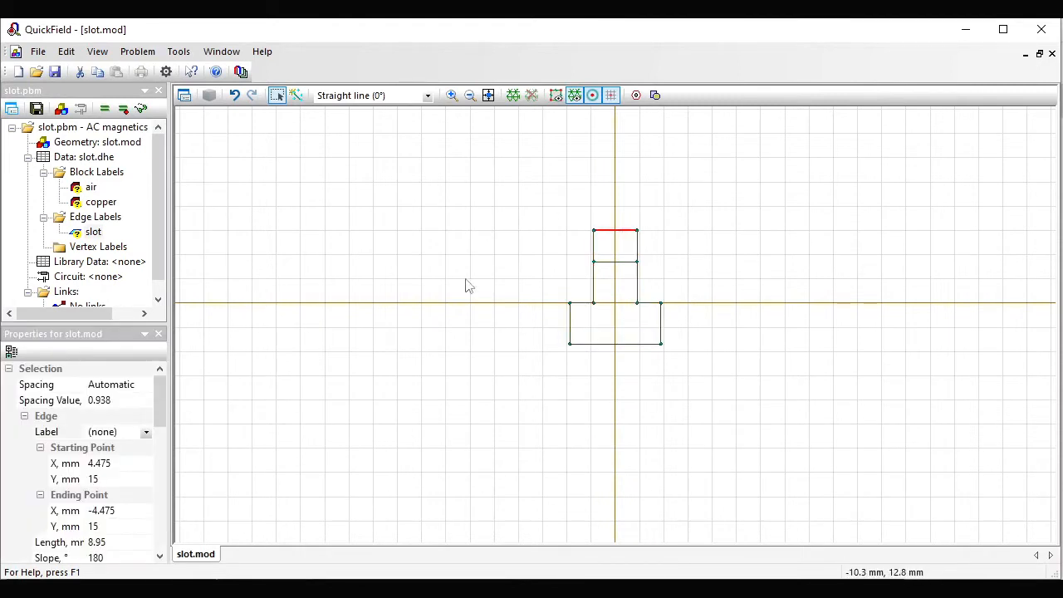
pyautogui.click(121, 431)
pyautogui.write('top')
pyautogui.press('Return')
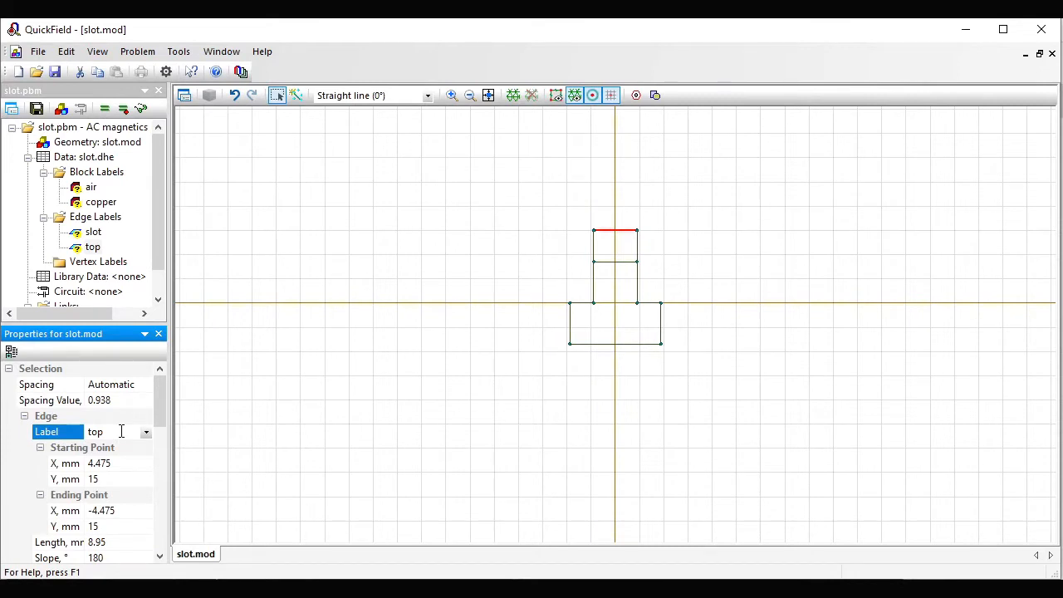
# Step: Define the permeability of the air block label
pyautogui.doubleClick(79, 194)
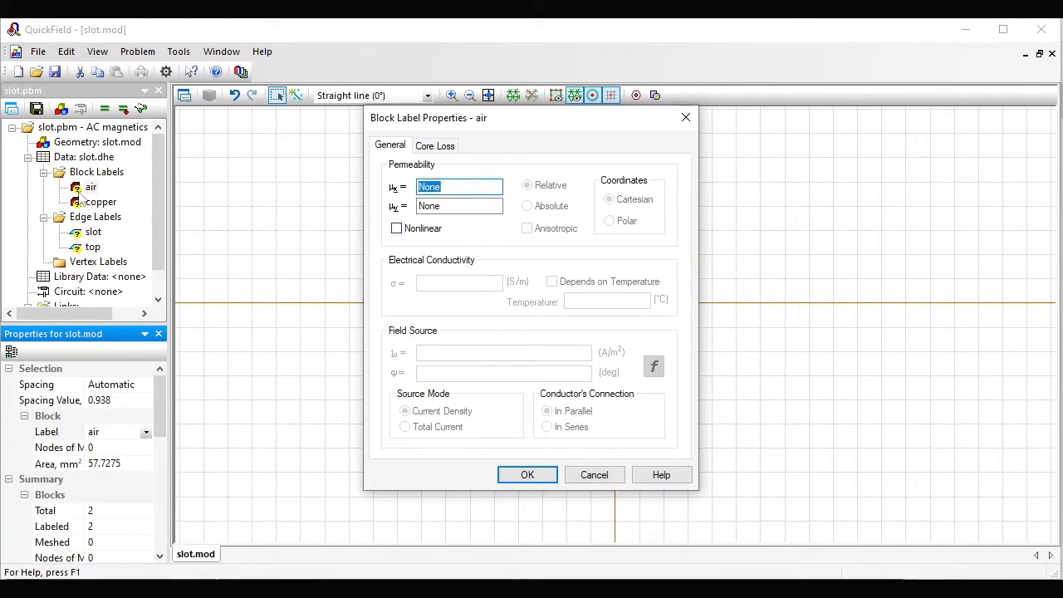
pyautogui.moveTo(544, 122); pyautogui.dragTo(336, 113)
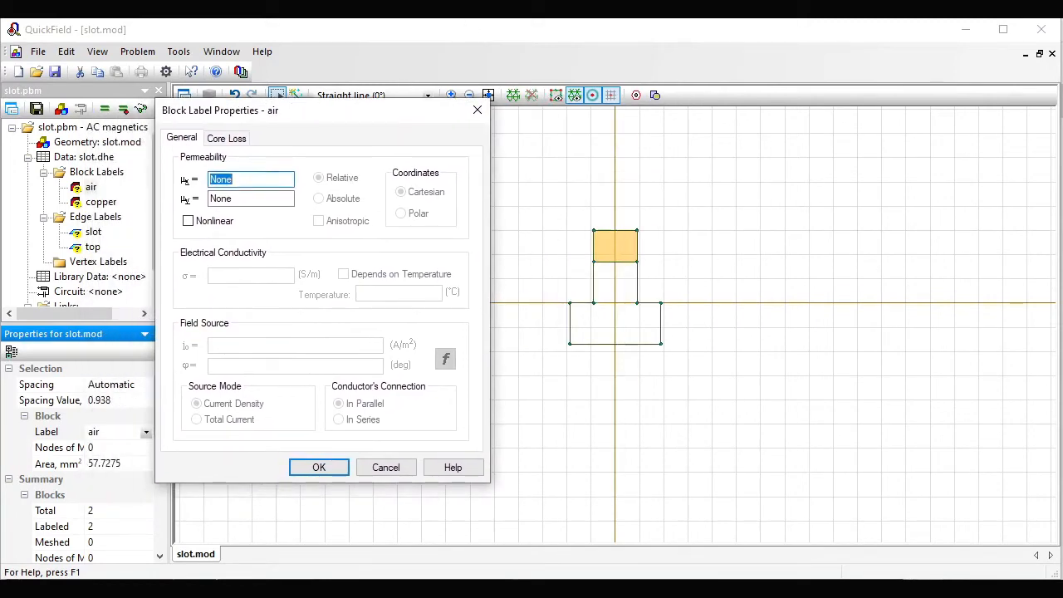
pyautogui.click(320, 468)
# Step: Set the copper block label's relative permeability to 1 and its electrical conductivity to 58e6 S/m
pyautogui.click(101, 202)
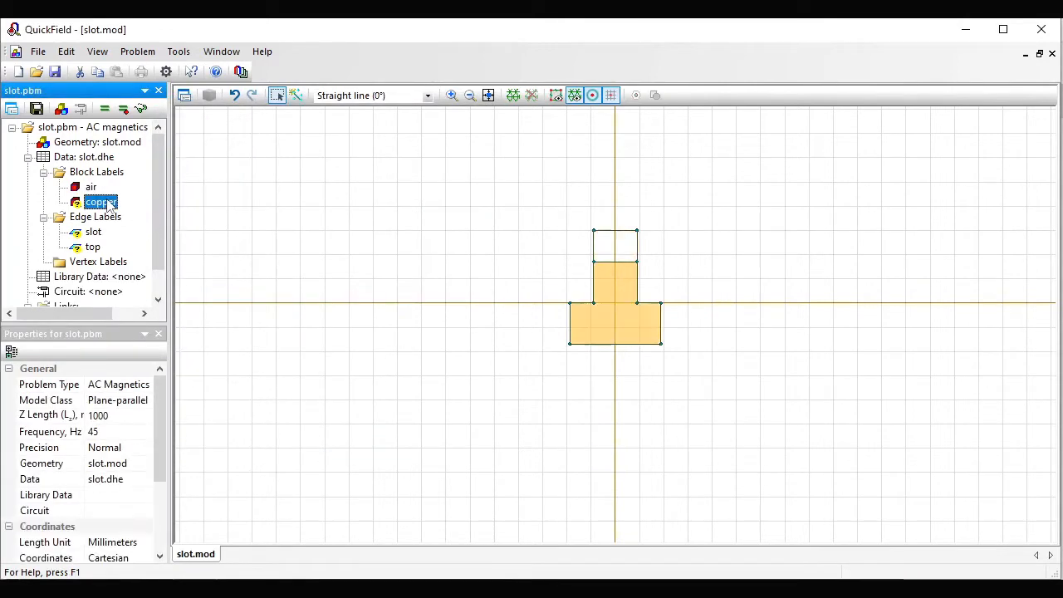
pyautogui.doubleClick(108, 203)
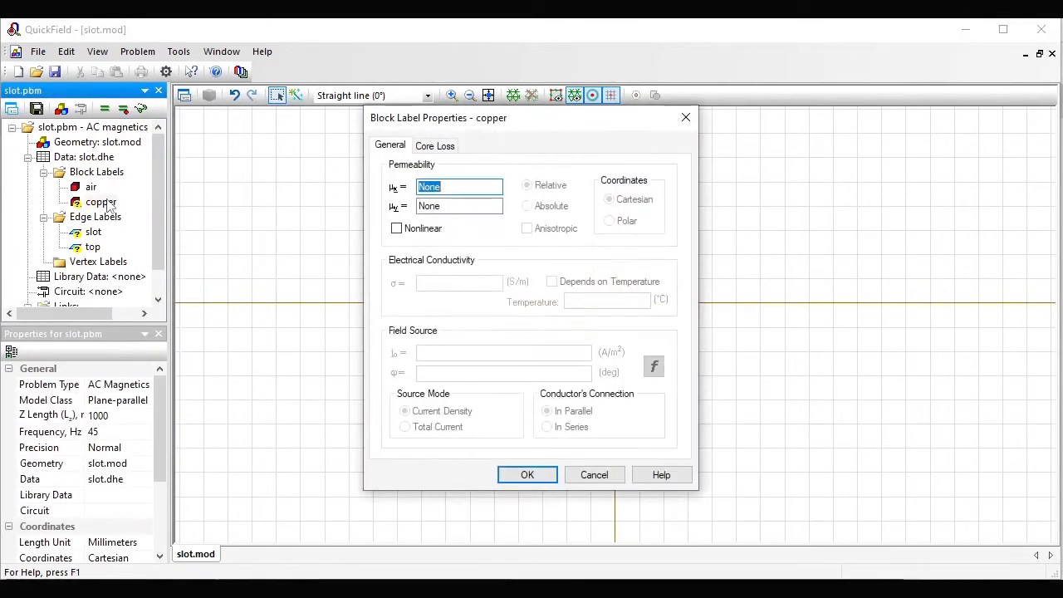
pyautogui.moveTo(471, 119); pyautogui.dragTo(277, 126)
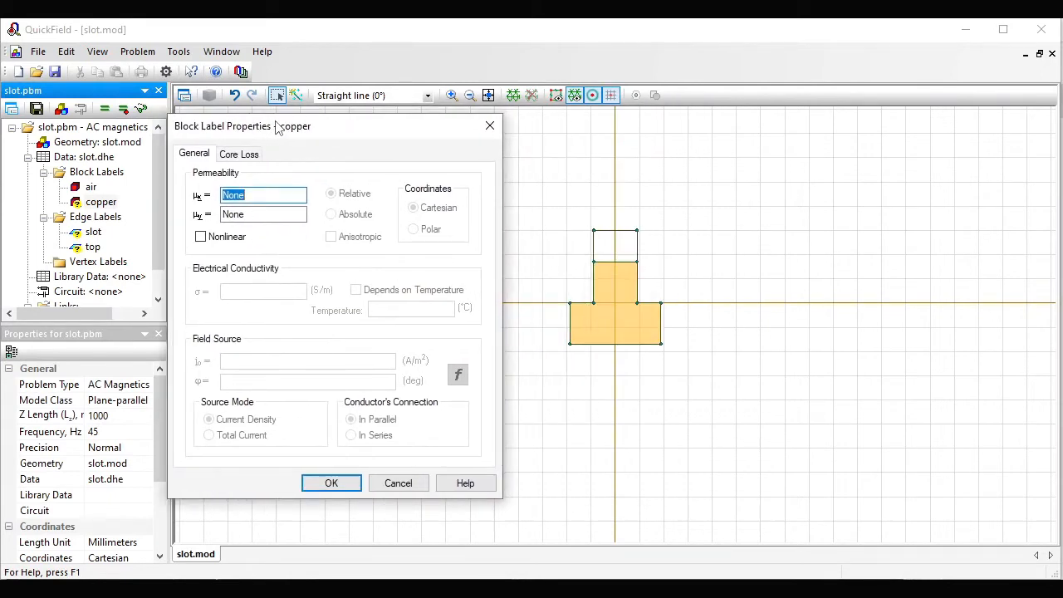
pyautogui.write('1')
pyautogui.press('Tab')
pyautogui.press('Tab')
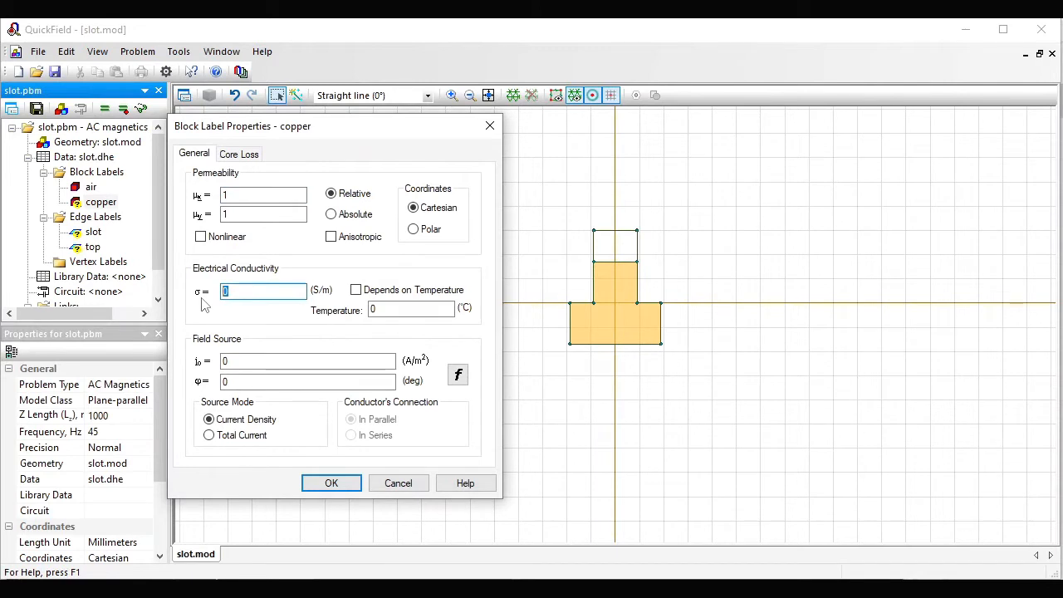
pyautogui.write('58')
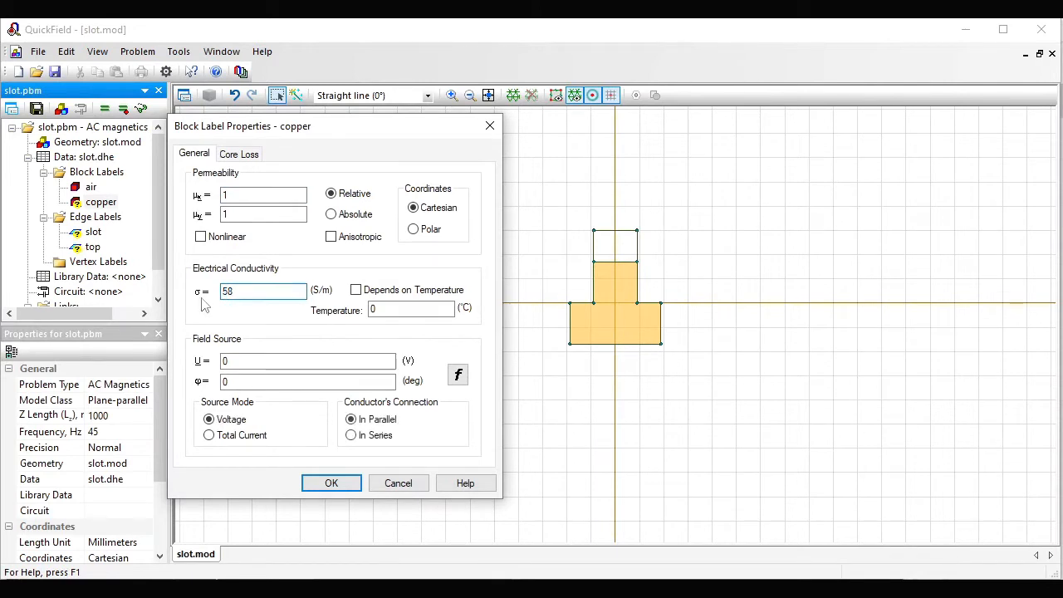
pyautogui.write('M')
pyautogui.press('BackSpace')
pyautogui.write('e6')
# Step: Define the copper block's field source as a total current of 1 A and apply the label properties
pyautogui.click(211, 436)
pyautogui.doubleClick(256, 360)
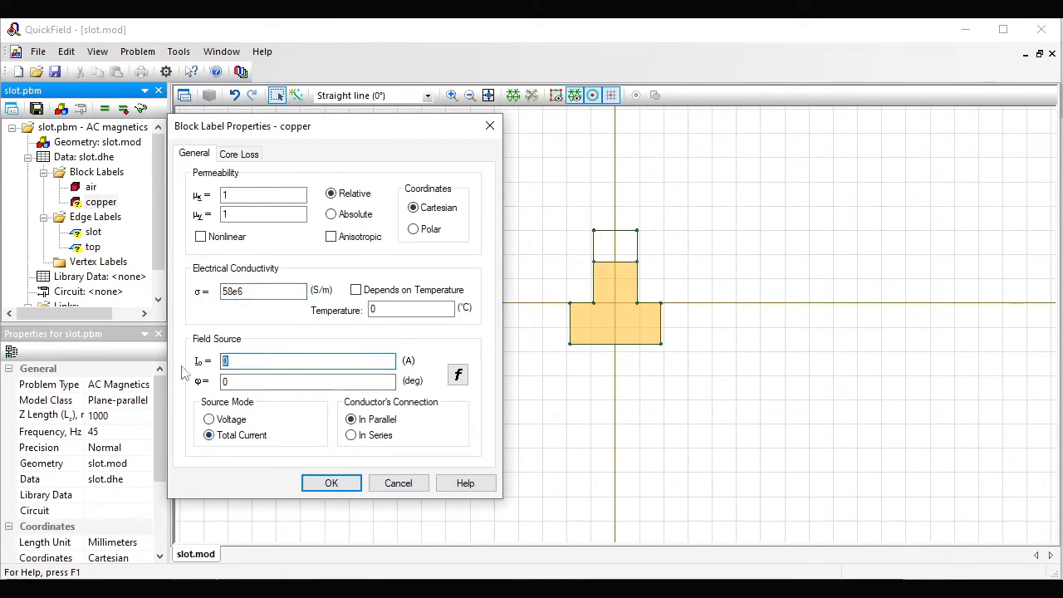
pyautogui.write('1')
pyautogui.click(327, 483)
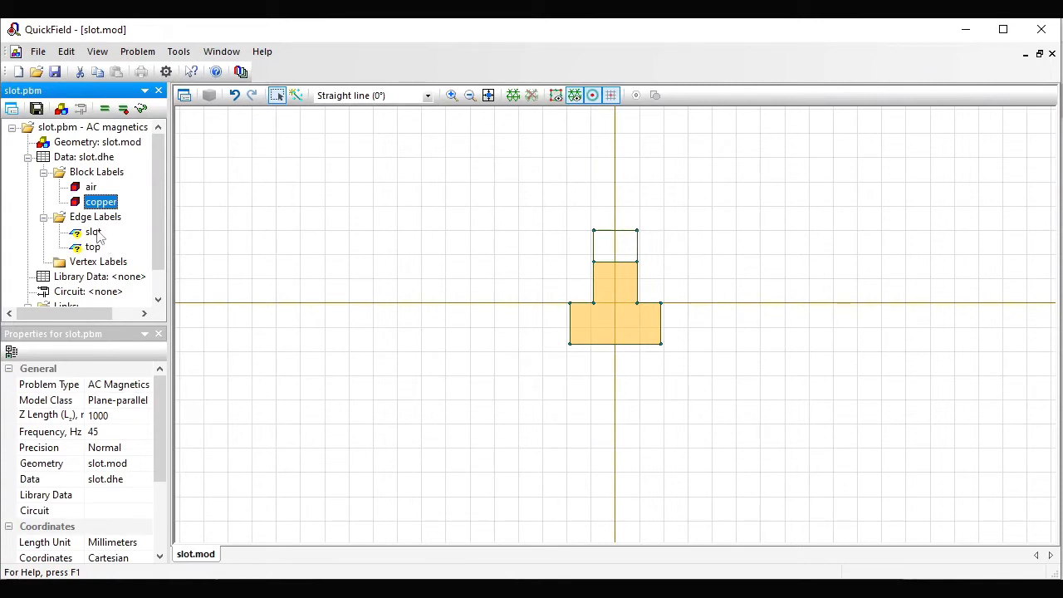
# Step: Apply a tangential field boundary condition of 0 A/m to the slot edge label
pyautogui.doubleClick(93, 232)
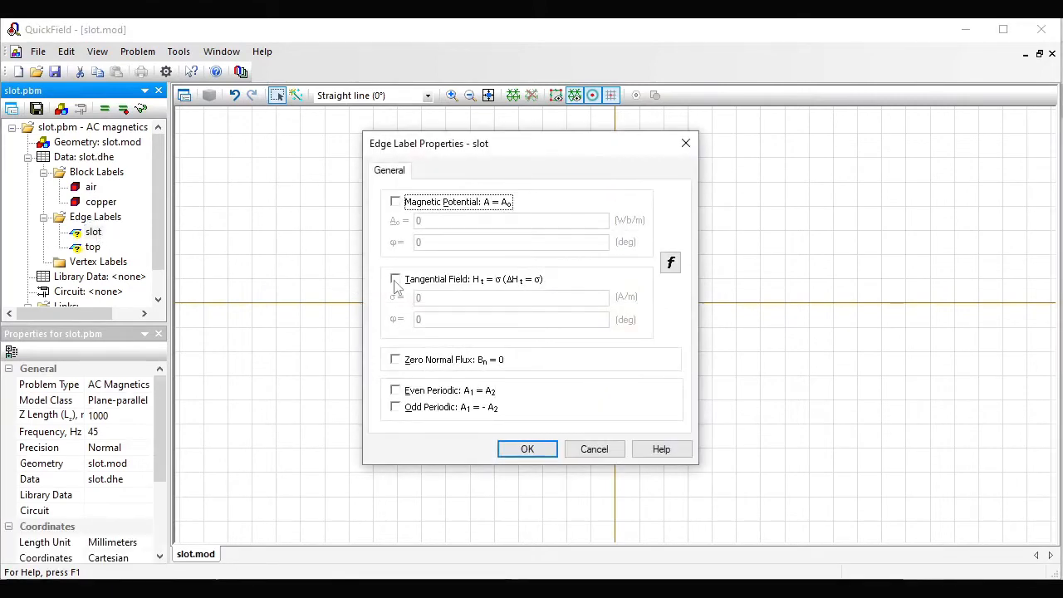
pyautogui.click(395, 279)
pyautogui.moveTo(518, 153); pyautogui.dragTo(367, 138)
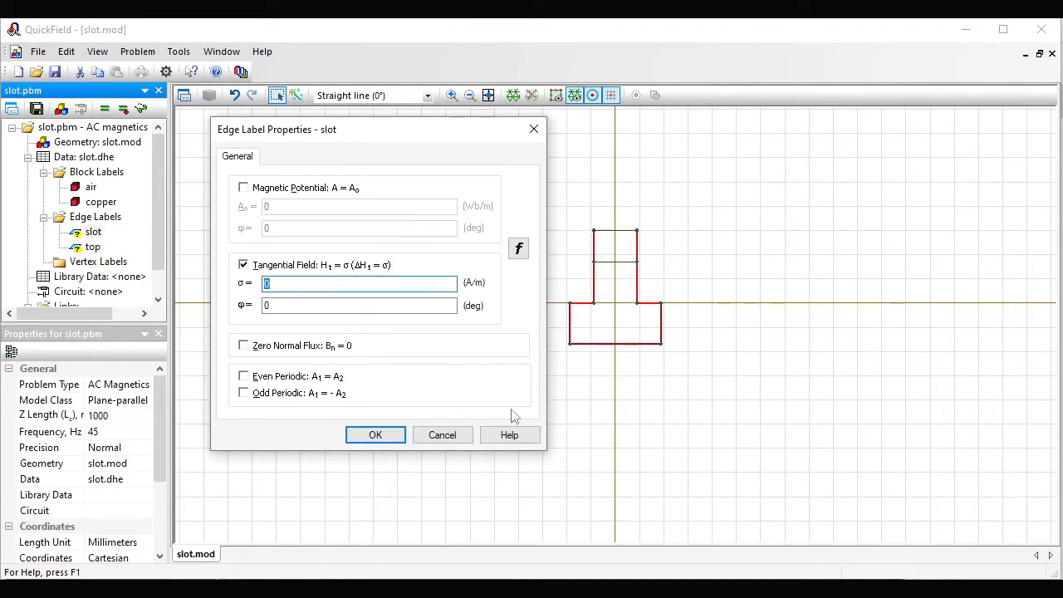
pyautogui.click(375, 434)
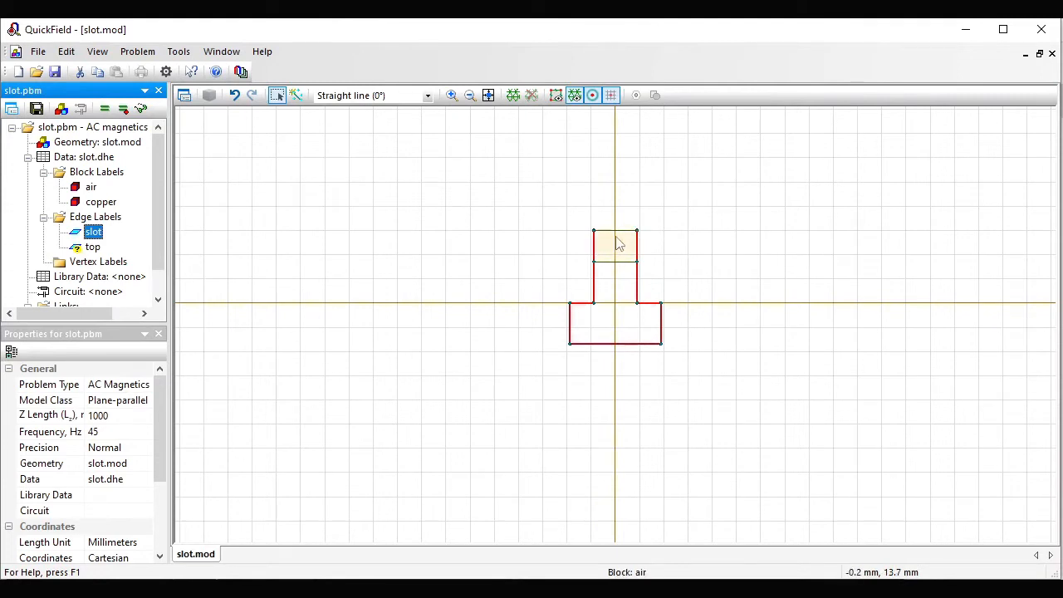
# Step: Apply a magnetic potential boundary condition of 0 Wb/m to the top edge label
pyautogui.click(93, 247)
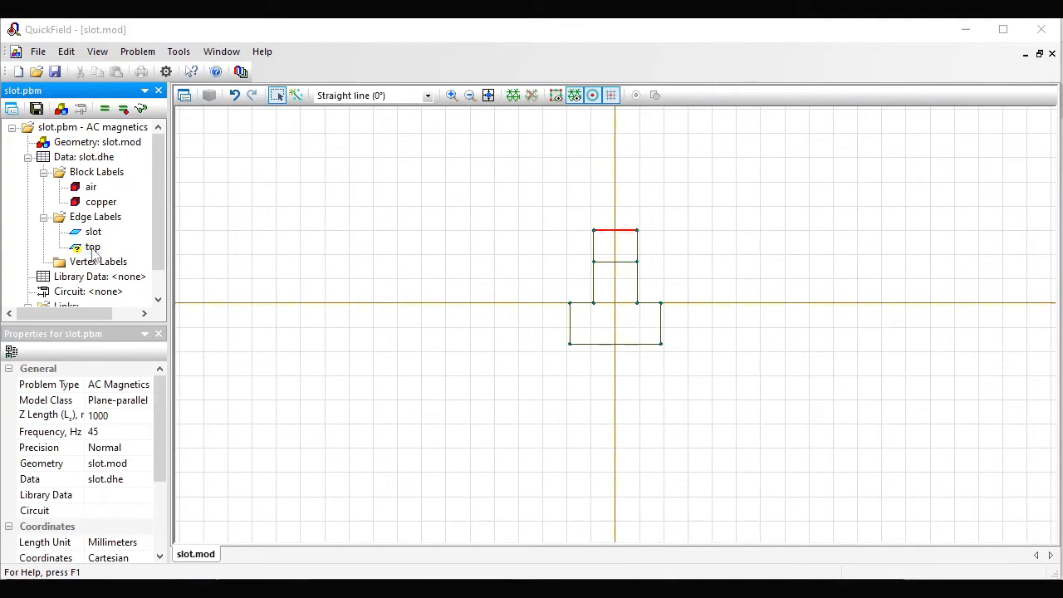
pyautogui.doubleClick(92, 248)
pyautogui.moveTo(496, 152); pyautogui.dragTo(315, 155)
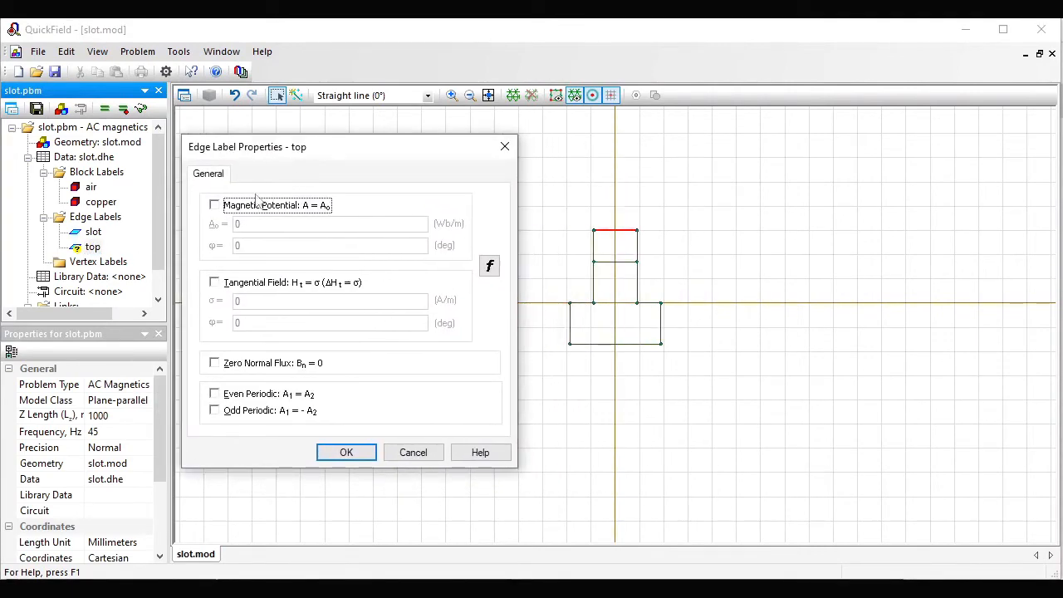
pyautogui.click(214, 206)
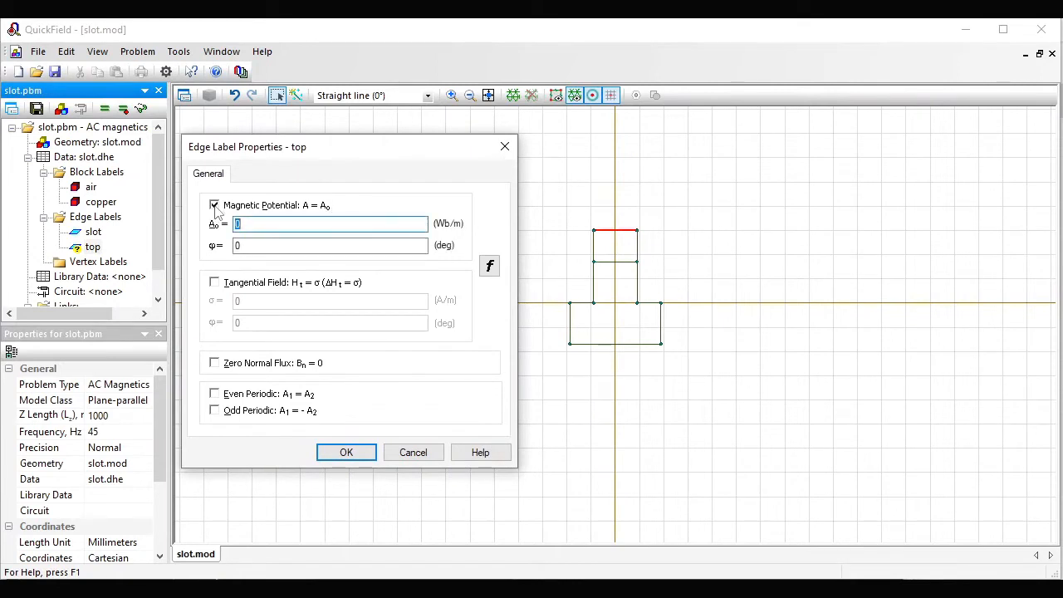
pyautogui.click(350, 459)
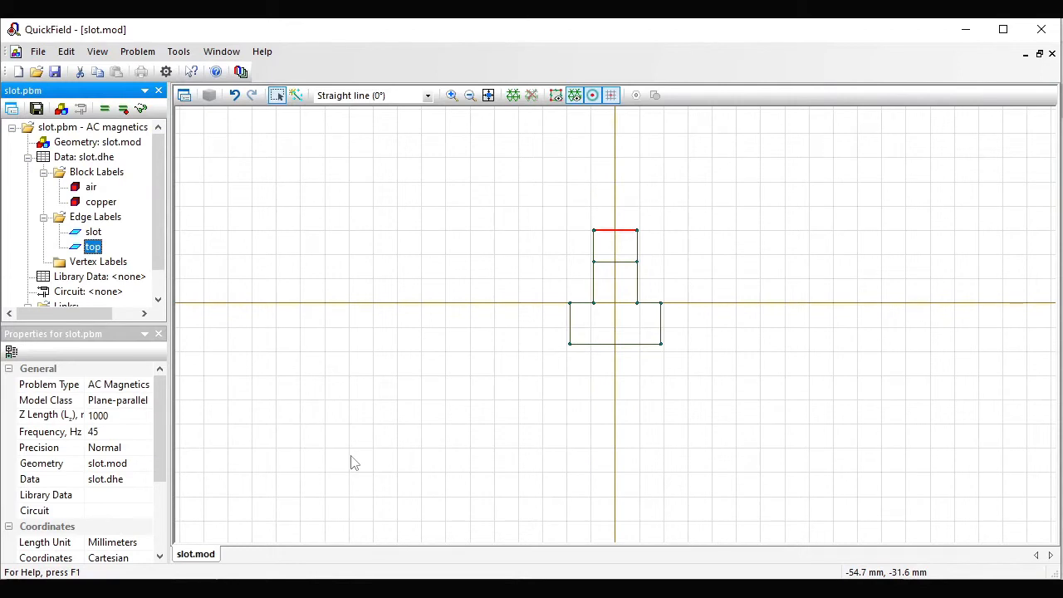
# Step: Mesh all blocks of the model, save the problem, and solve it to view the field results
pyautogui.click(512, 95)
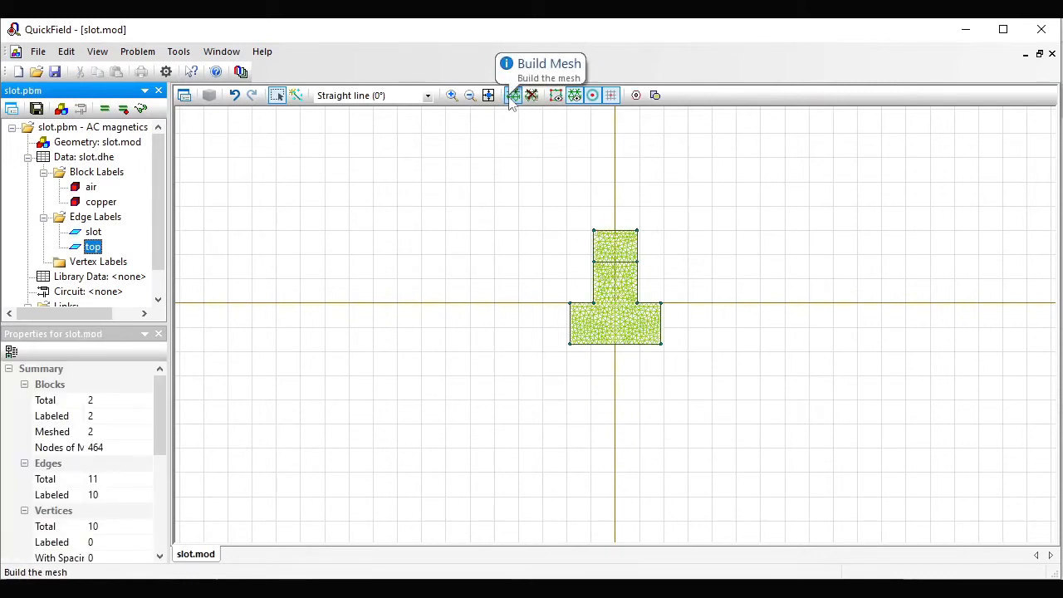
pyautogui.click(37, 108)
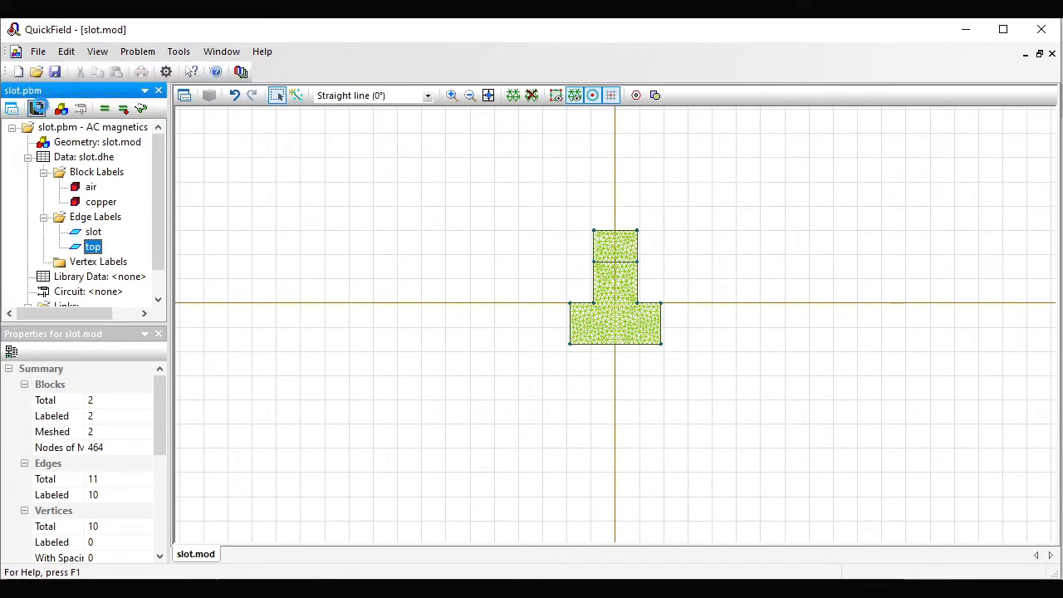
pyautogui.click(110, 109)
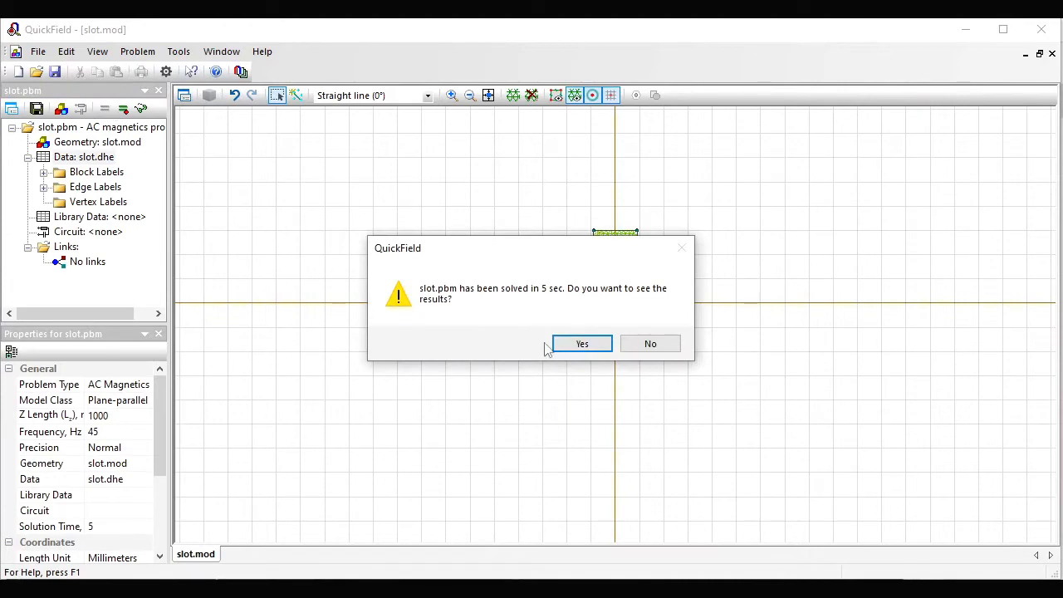
pyautogui.click(568, 347)
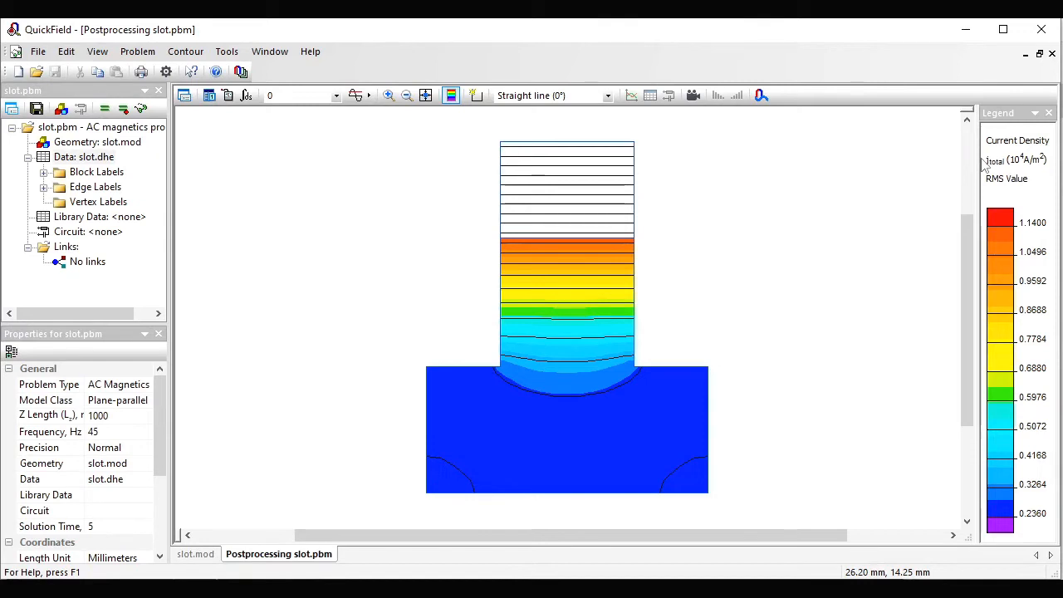
# Step: Make the copper block the integration contour and calculate its total current, including the phase
pyautogui.click(476, 96)
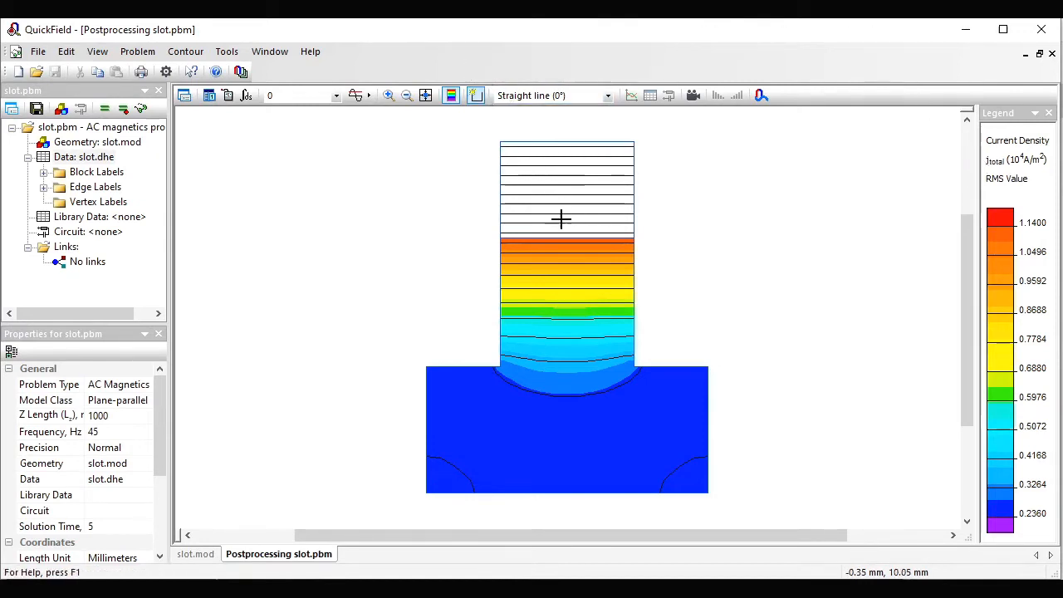
pyautogui.click(559, 316)
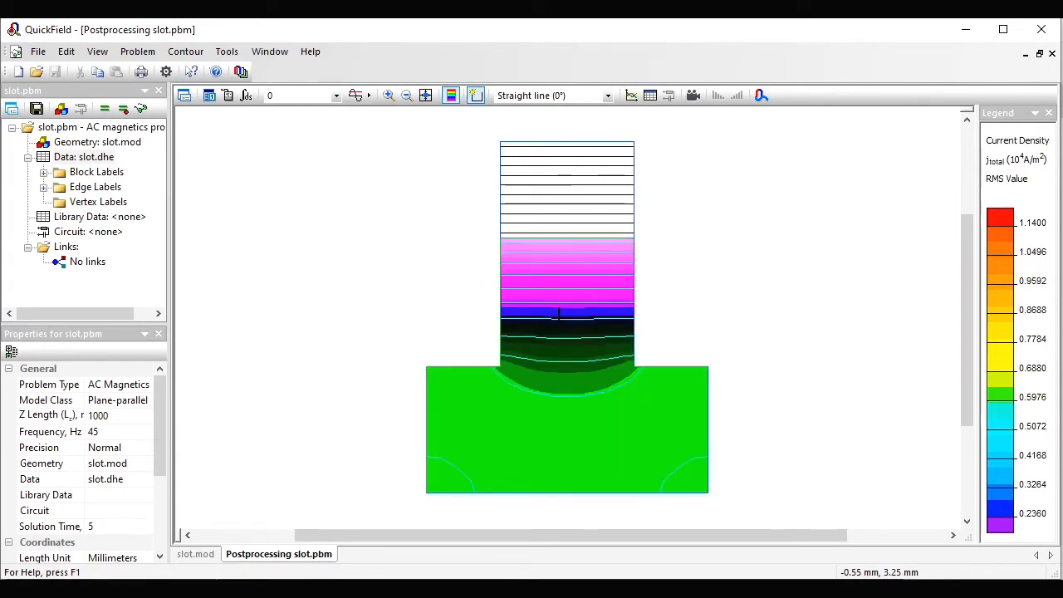
pyautogui.click(246, 96)
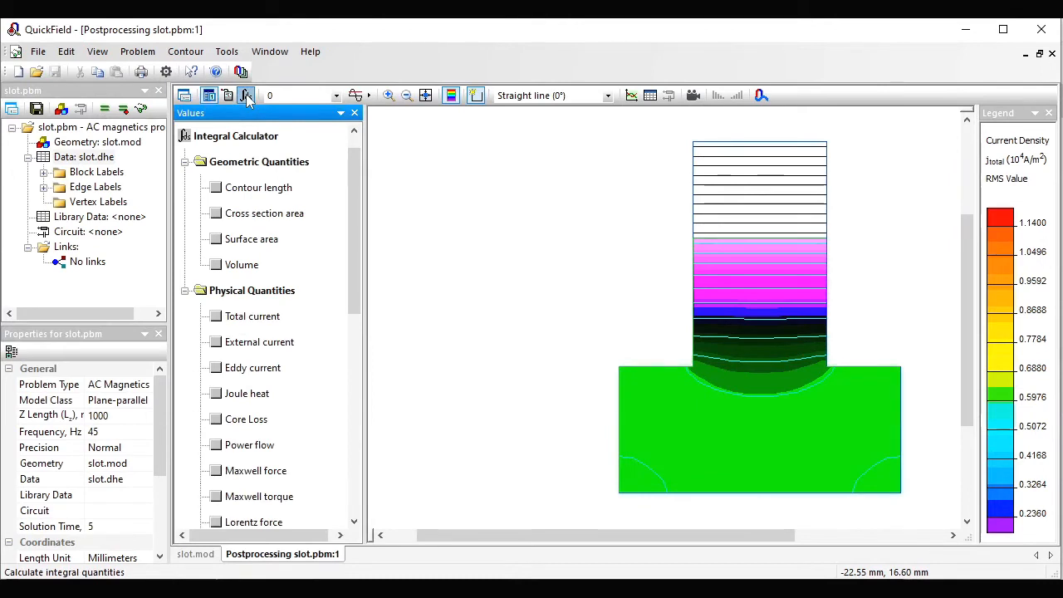
pyautogui.click(222, 320)
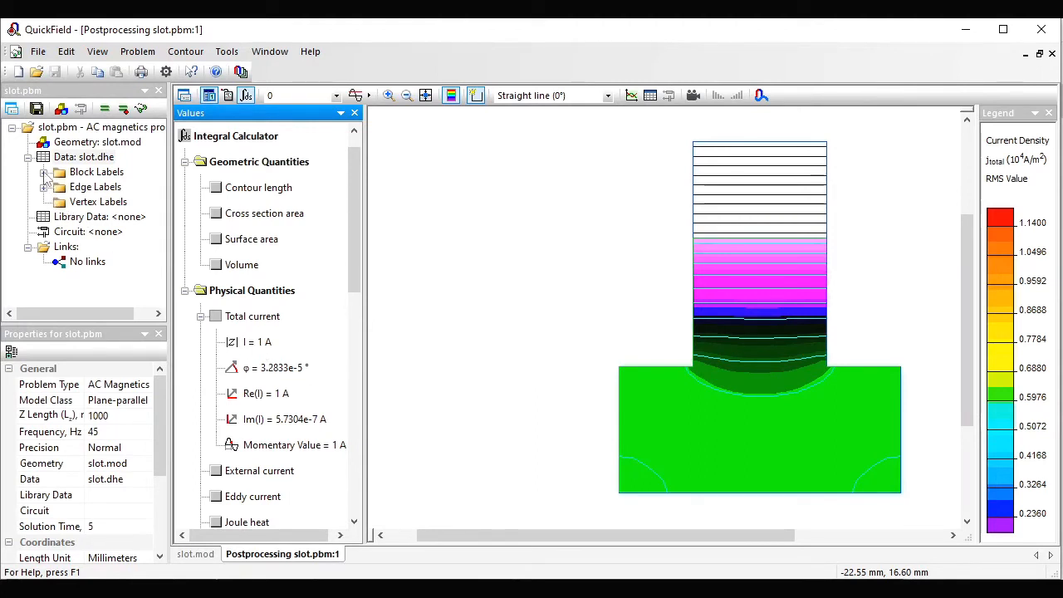
pyautogui.click(293, 375)
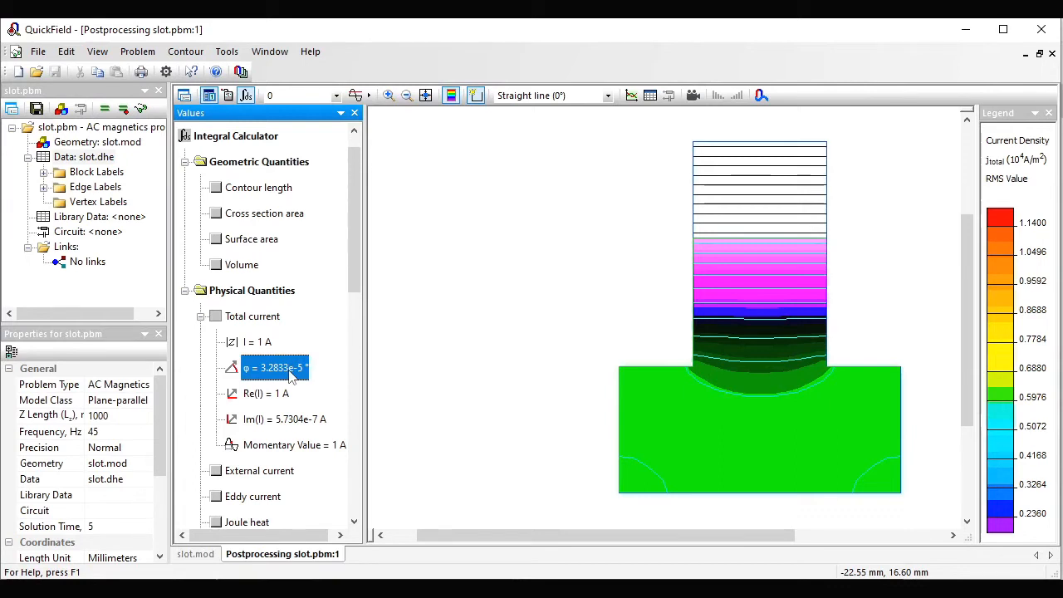
# Step: Query the local field values at a point inside the copper block and examine the complex voltage components
pyautogui.click(228, 96)
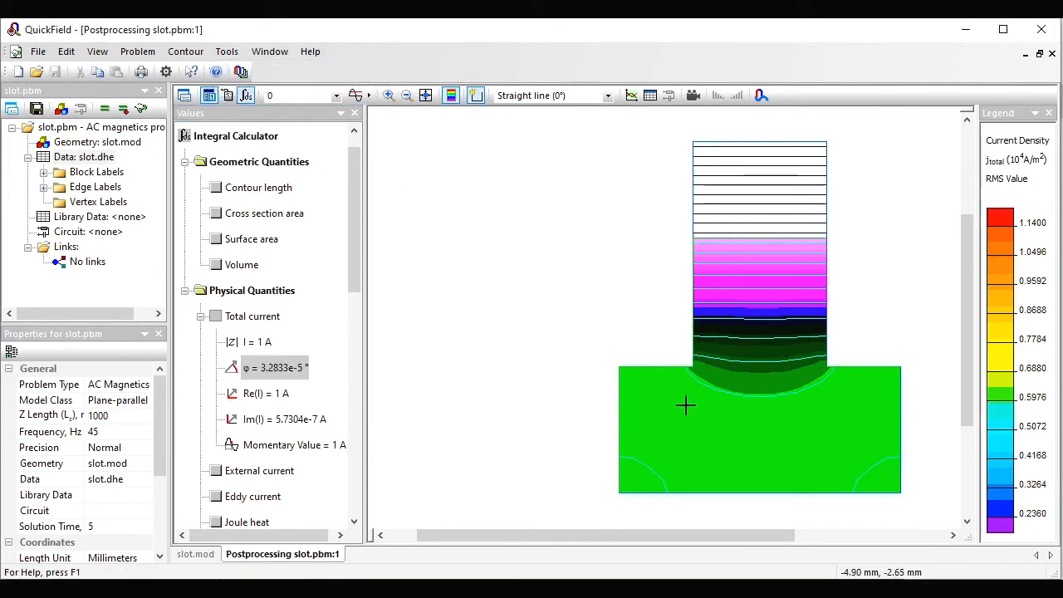
pyautogui.click(230, 97)
pyautogui.click(780, 414)
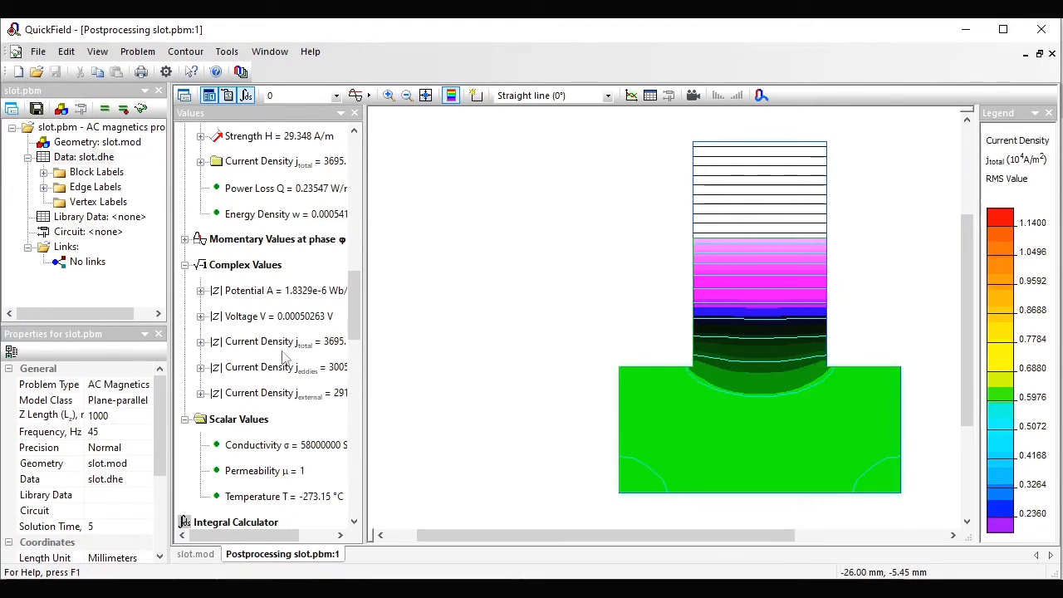
pyautogui.moveTo(355, 296)
pyautogui.mouseDown()
pyautogui.moveTo(365, 241)
pyautogui.moveTo(349, 224)
pyautogui.moveTo(353, 306)
pyautogui.mouseUp()
pyautogui.click(285, 448)
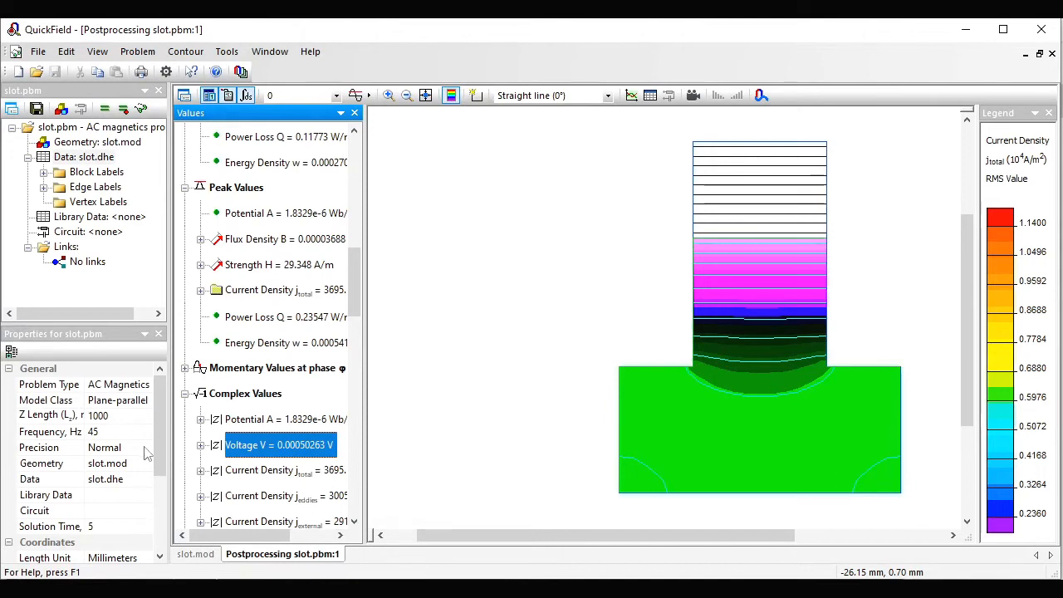
pyautogui.click(201, 446)
# Step: Calculate the copper conductor's impedance with the Impedance Wizard and examine its resistance, inductance and impedance values
pyautogui.scroll(-1, 345, 320)
pyautogui.moveTo(357, 303); pyautogui.dragTo(352, 393)
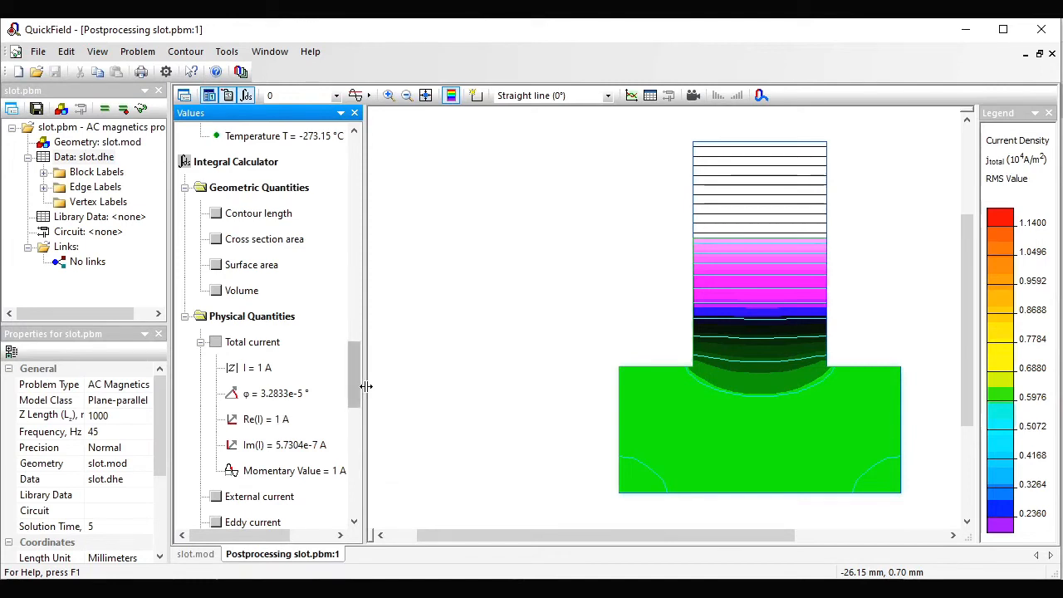
pyautogui.click(351, 470)
pyautogui.click(351, 470)
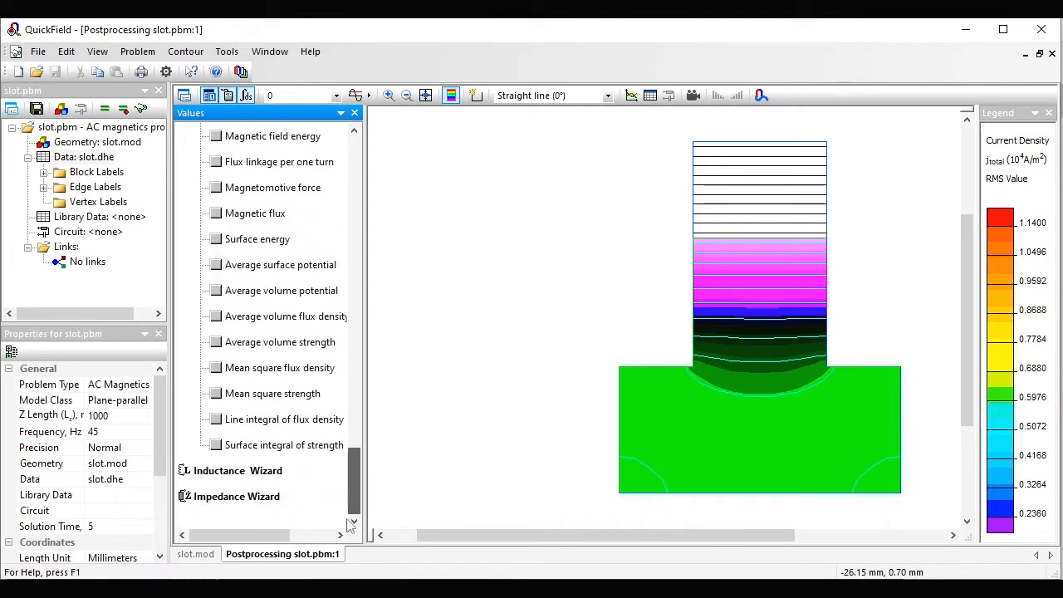
pyautogui.doubleClick(235, 498)
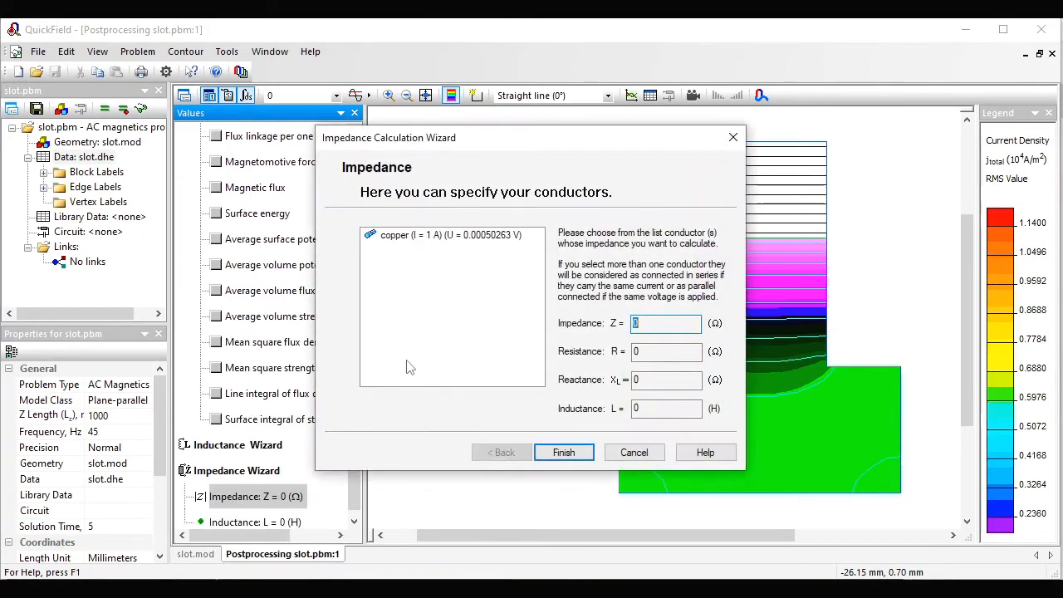
pyautogui.click(462, 240)
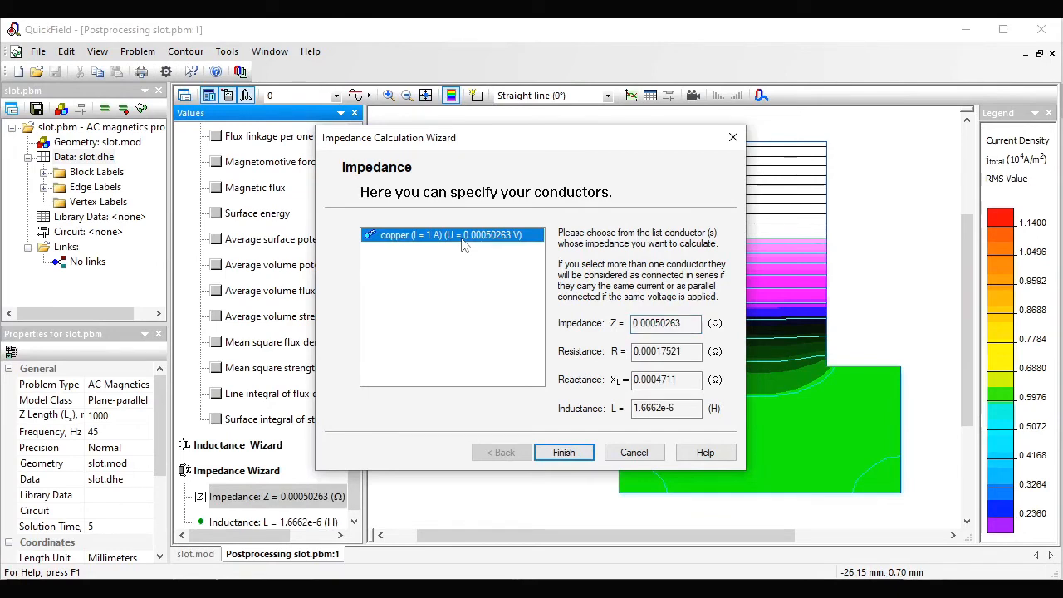
pyautogui.moveTo(682, 351); pyautogui.dragTo(633, 351)
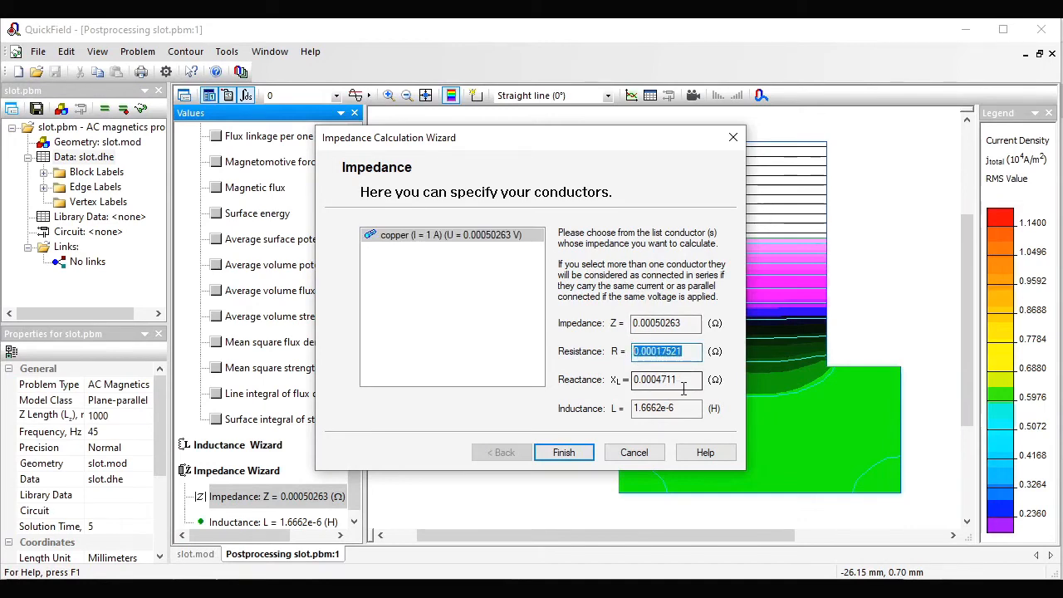
pyautogui.moveTo(679, 407); pyautogui.dragTo(635, 398)
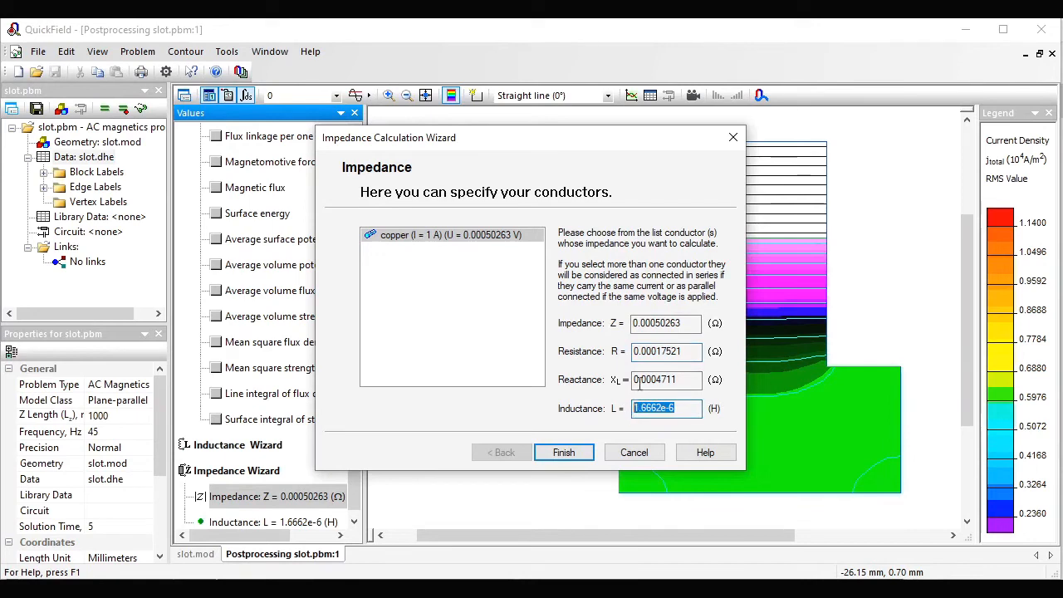
pyautogui.moveTo(684, 323); pyautogui.dragTo(635, 323)
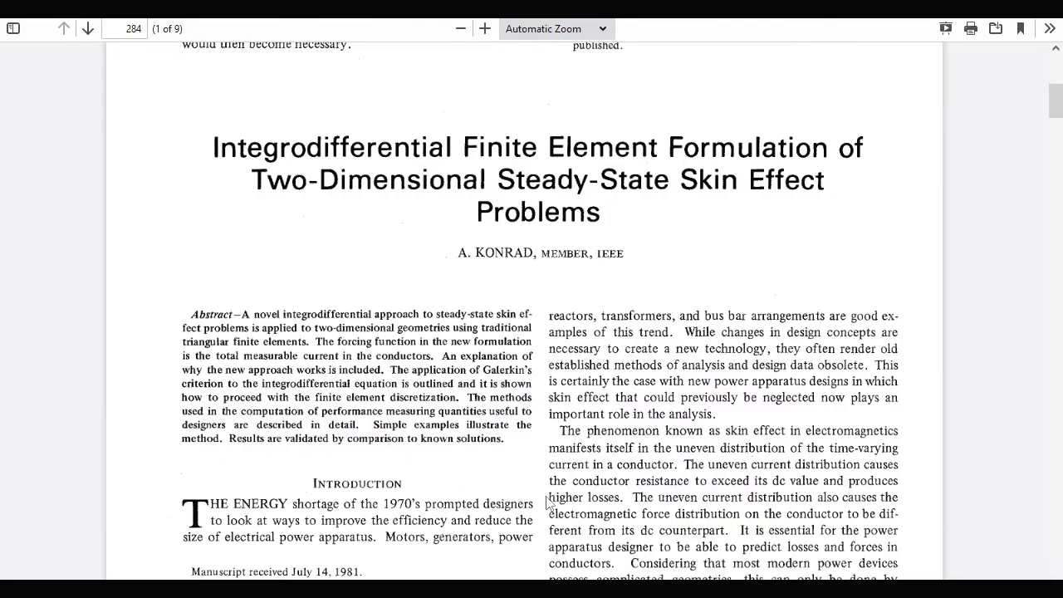
# Step: Examine the source current density at 45 Hz in the reference paper's Table II for the reverse "T" slot-embedded conductor
pyautogui.scroll(-20, 548, 503)
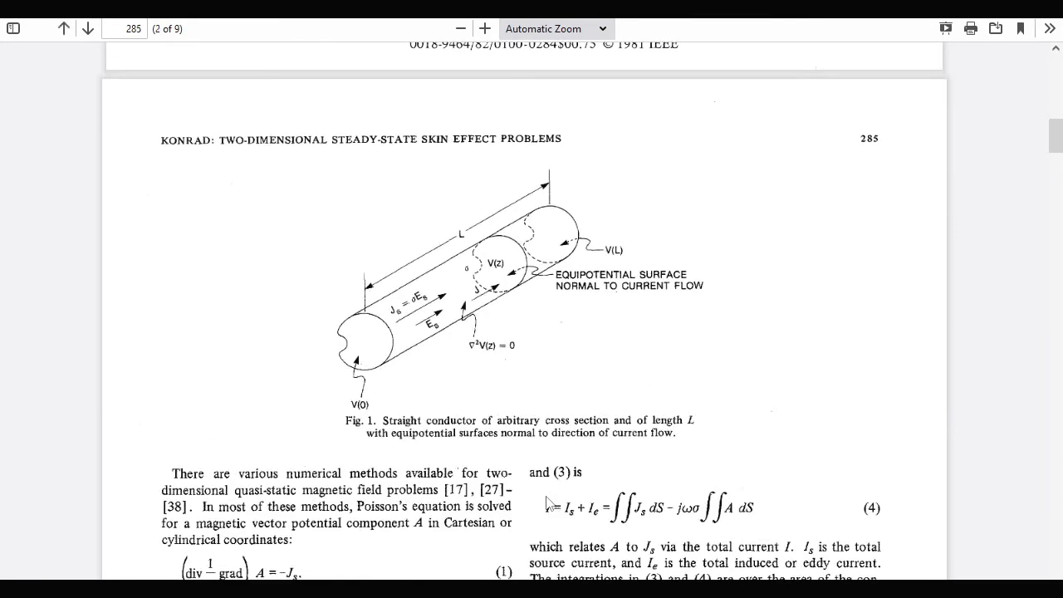
pyautogui.scroll(-20, 548, 502)
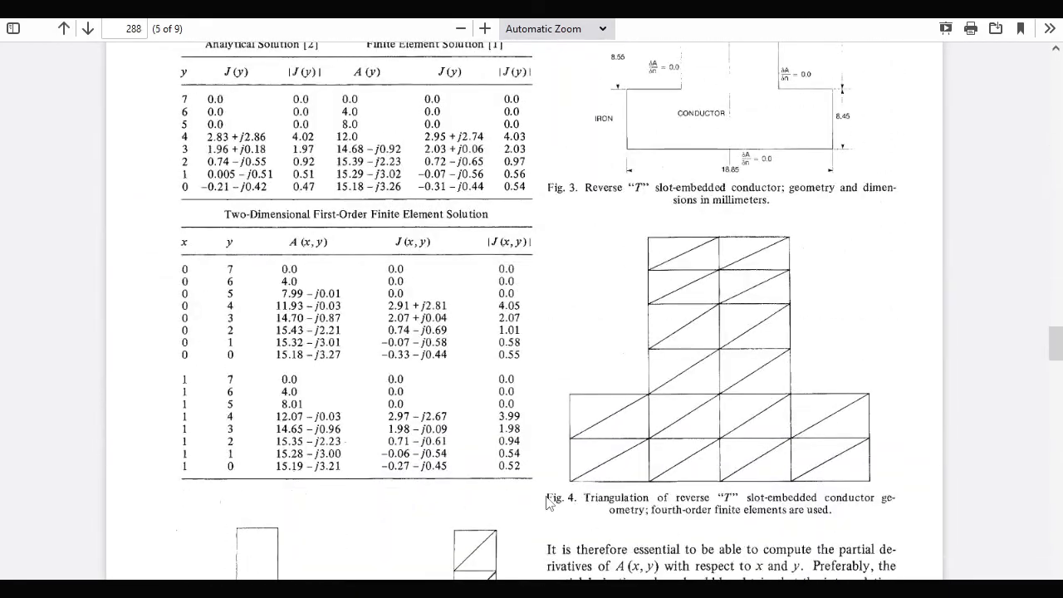
pyautogui.scroll(-1, 829, 169)
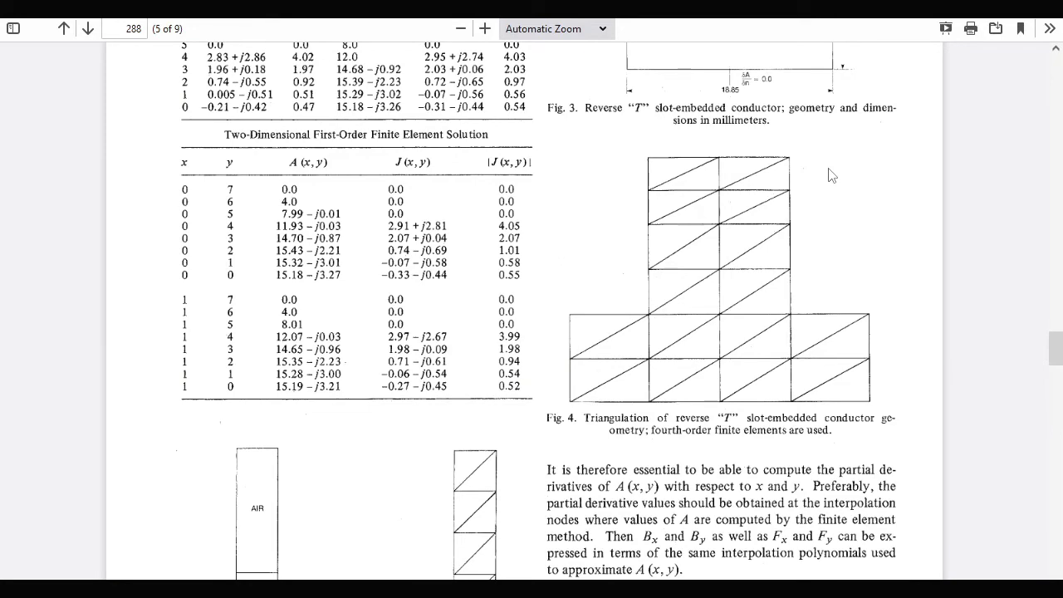
pyautogui.scroll(-1, 831, 175)
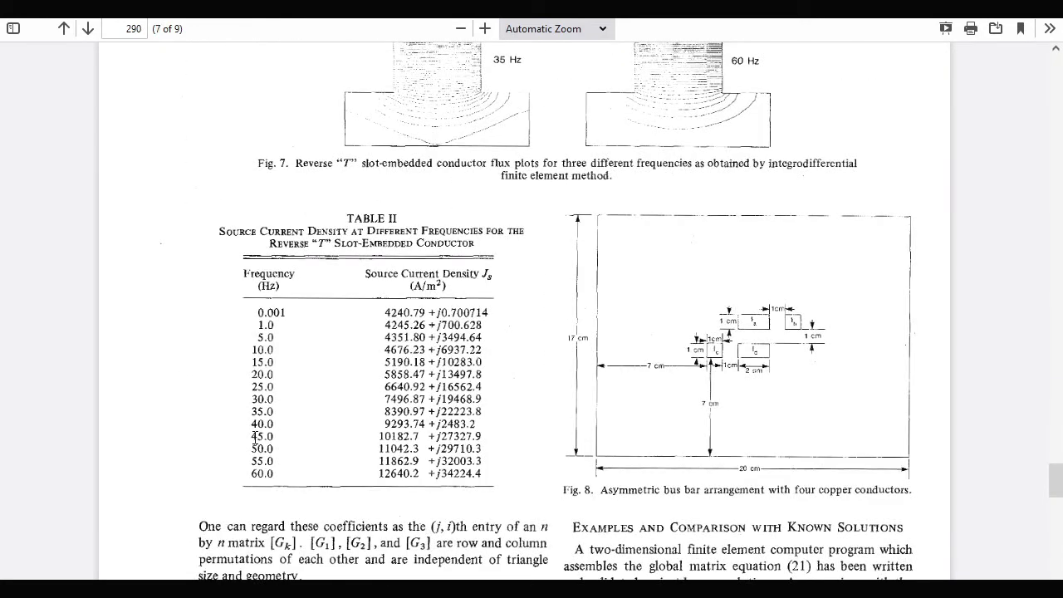
pyautogui.moveTo(253, 436); pyautogui.dragTo(272, 436)
pyautogui.moveTo(381, 436); pyautogui.dragTo(481, 436)
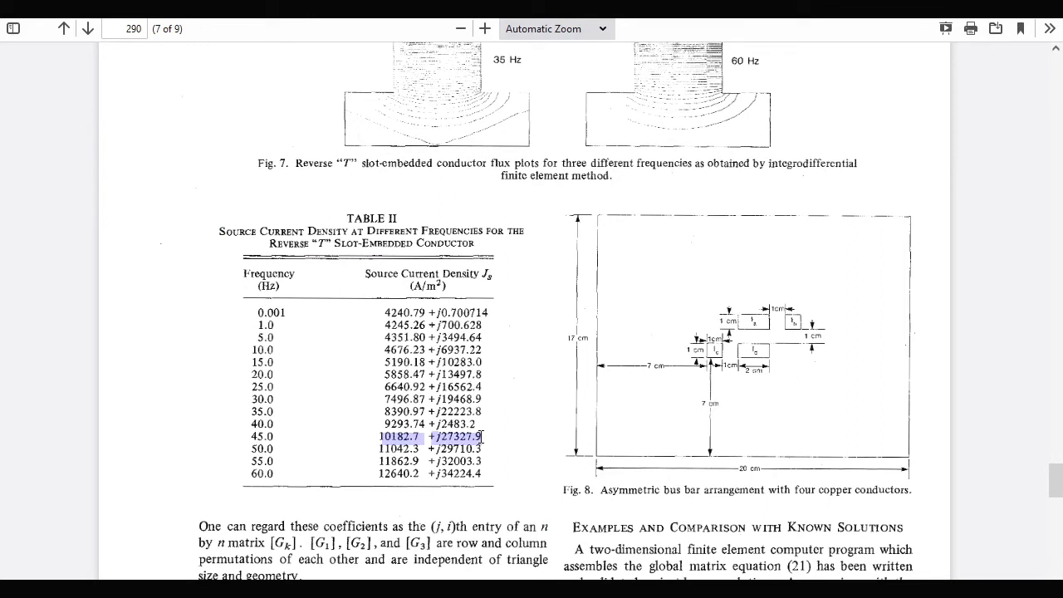
pyautogui.click(439, 448)
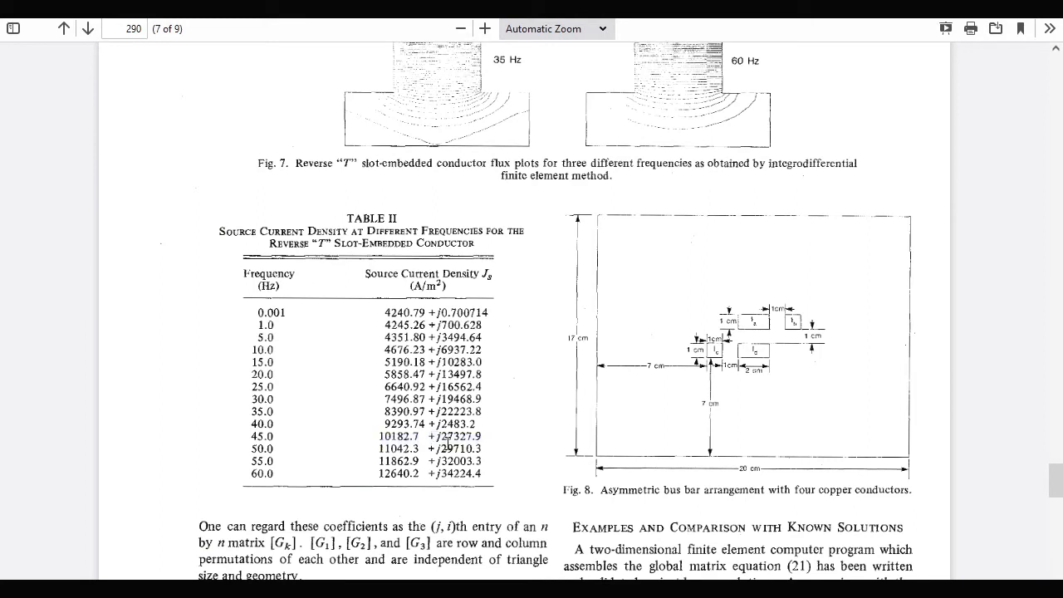
# Step: Switch to QuickField, display the RMS external current density as the color map, and clear the integration contour
pyautogui.hotkey('alt', 'Tab')
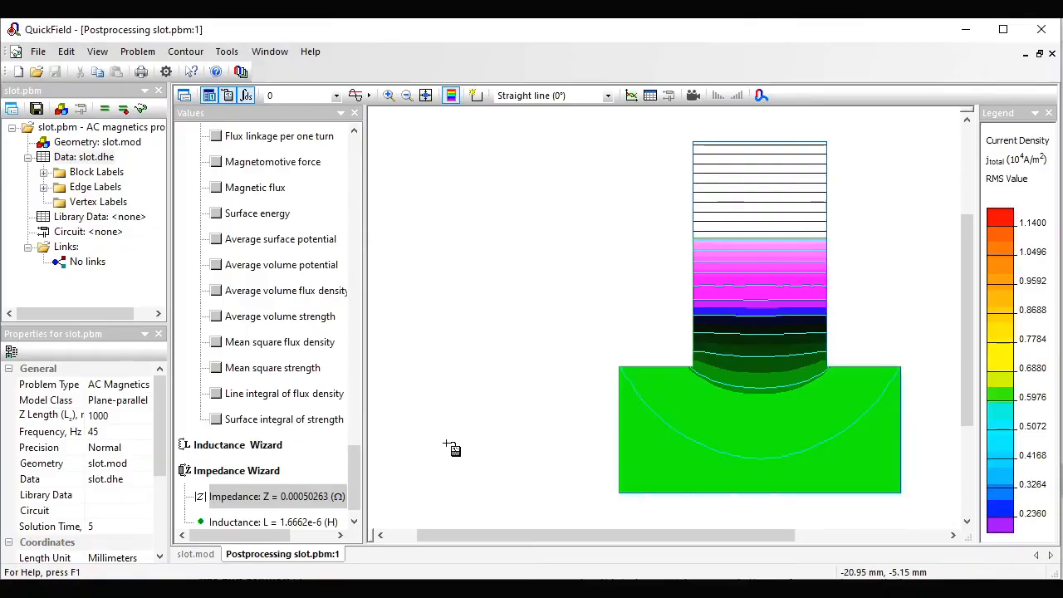
pyautogui.click(186, 96)
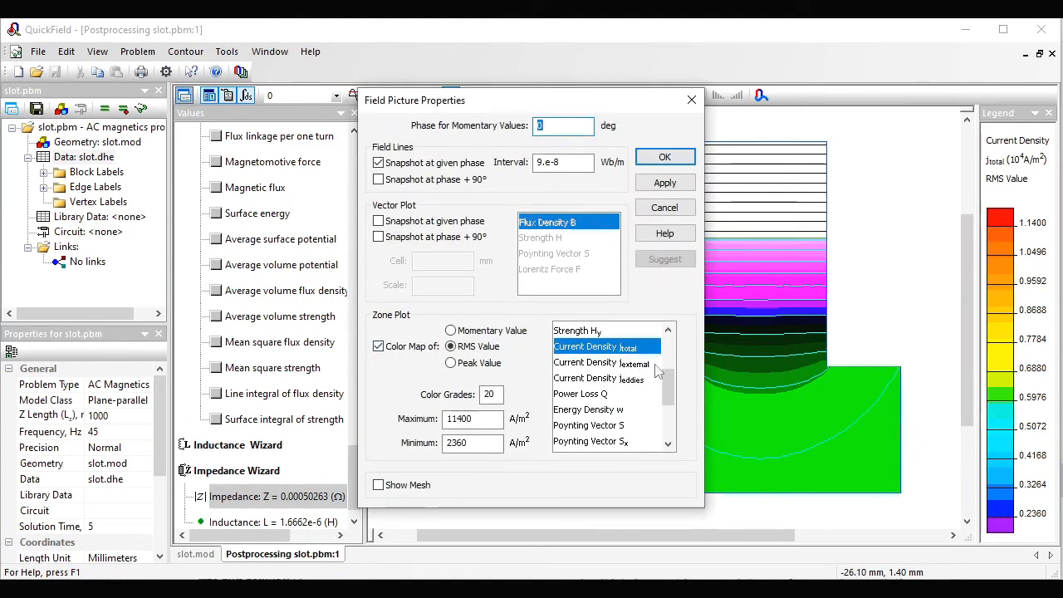
pyautogui.click(649, 363)
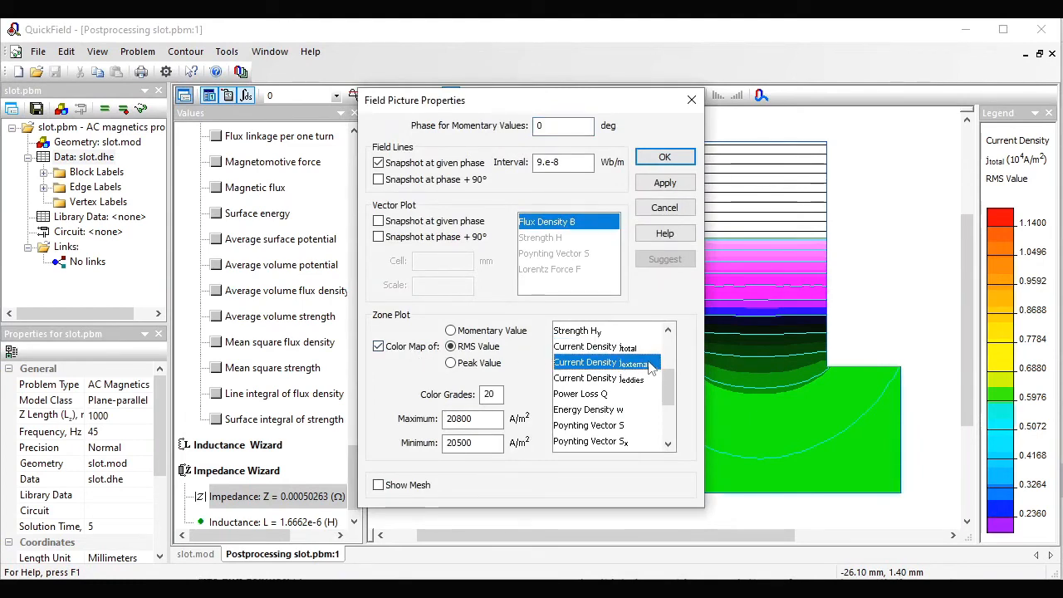
pyautogui.click(665, 157)
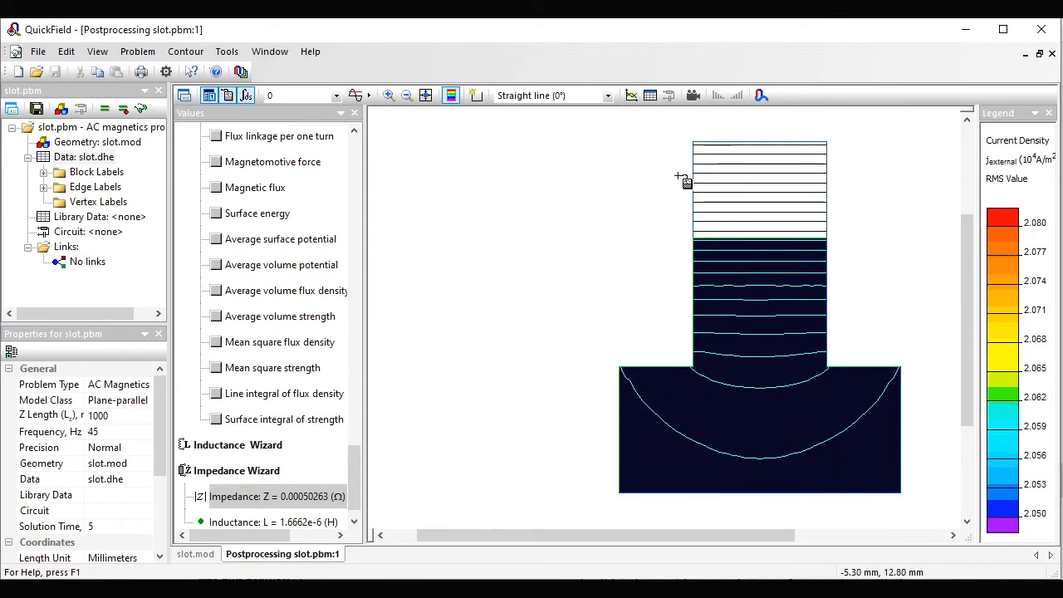
pyautogui.click(204, 52)
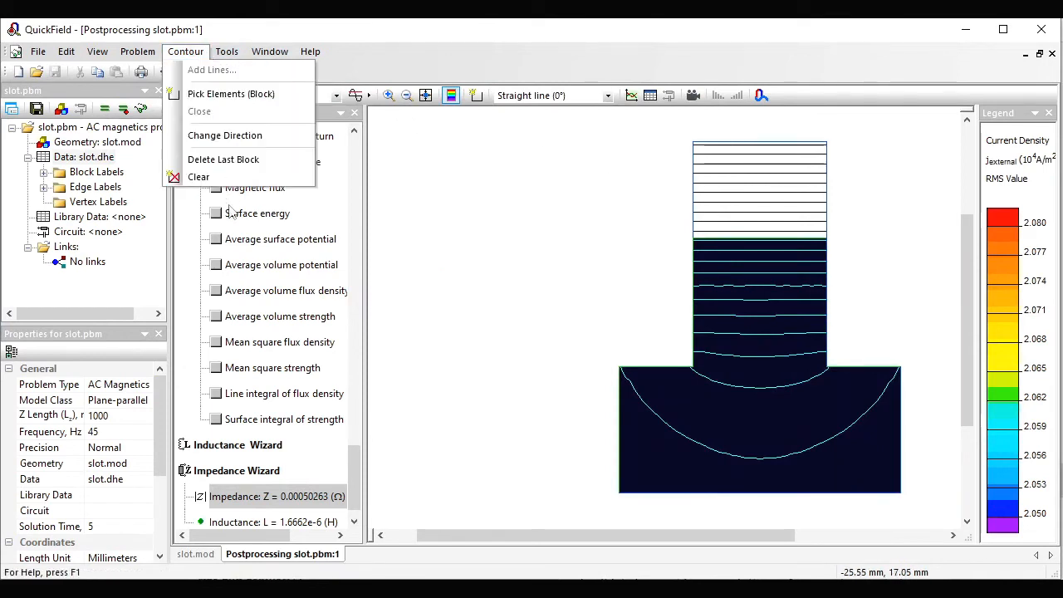
pyautogui.click(194, 175)
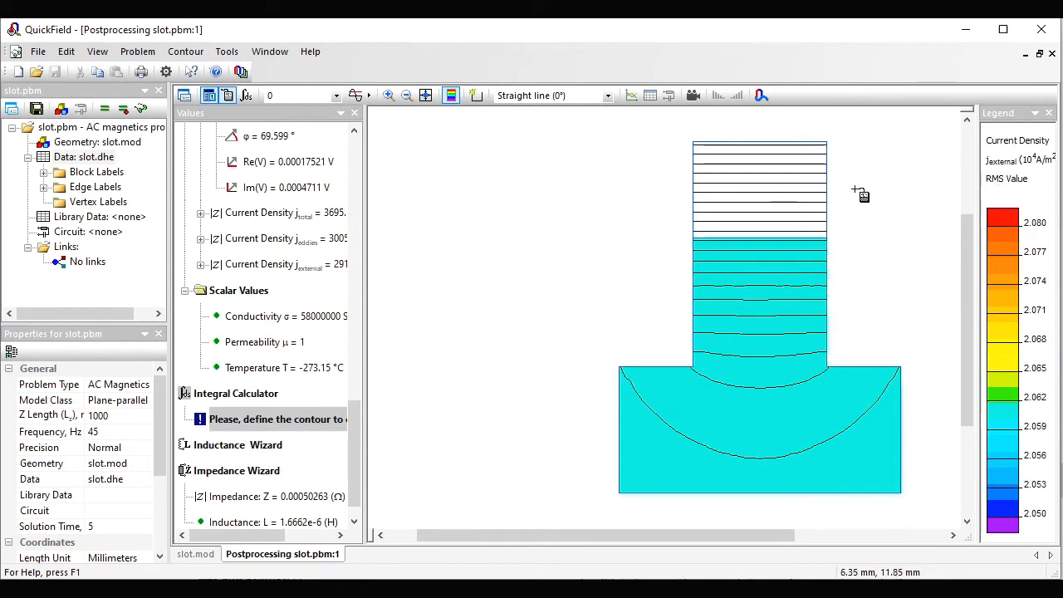
# Step: Query local values inside the copper block and compare the complex external current density components with the paper's table side by side
pyautogui.click(230, 100)
pyautogui.click(769, 347)
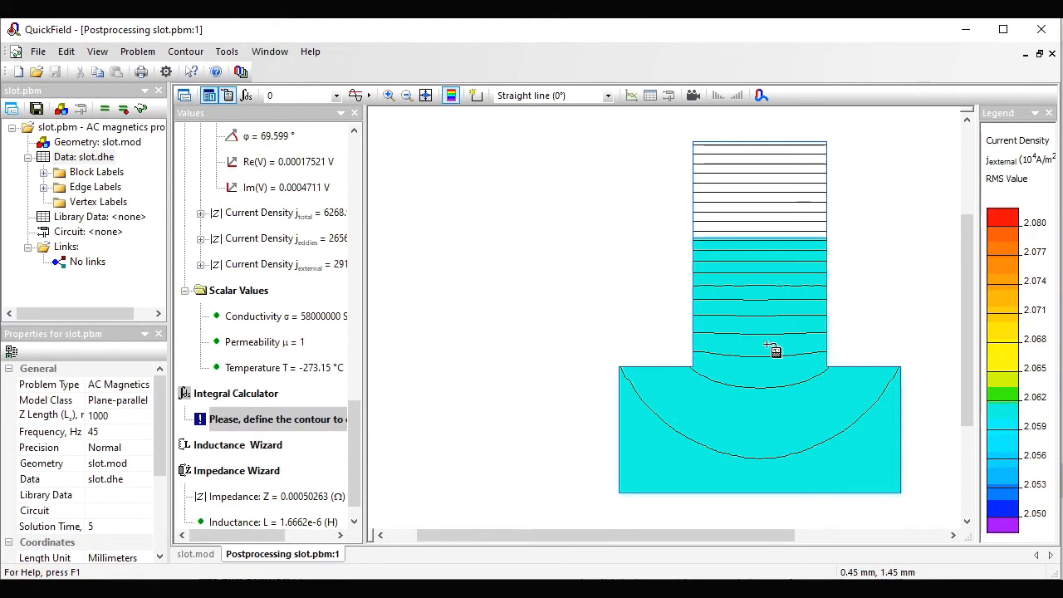
pyautogui.moveTo(356, 422); pyautogui.dragTo(359, 397)
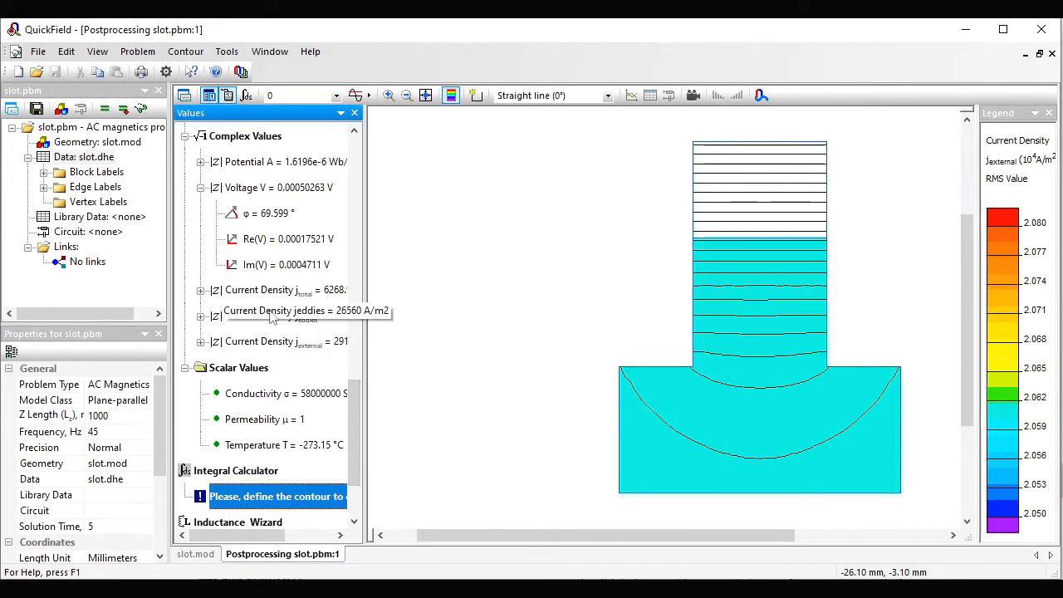
pyautogui.click(200, 342)
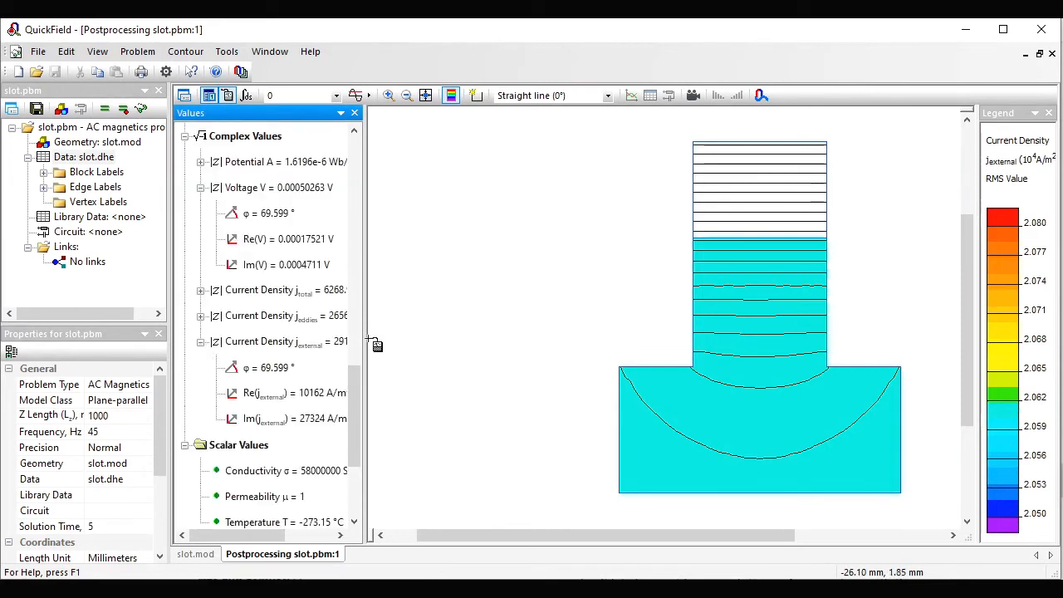
pyautogui.moveTo(364, 337); pyautogui.dragTo(434, 334)
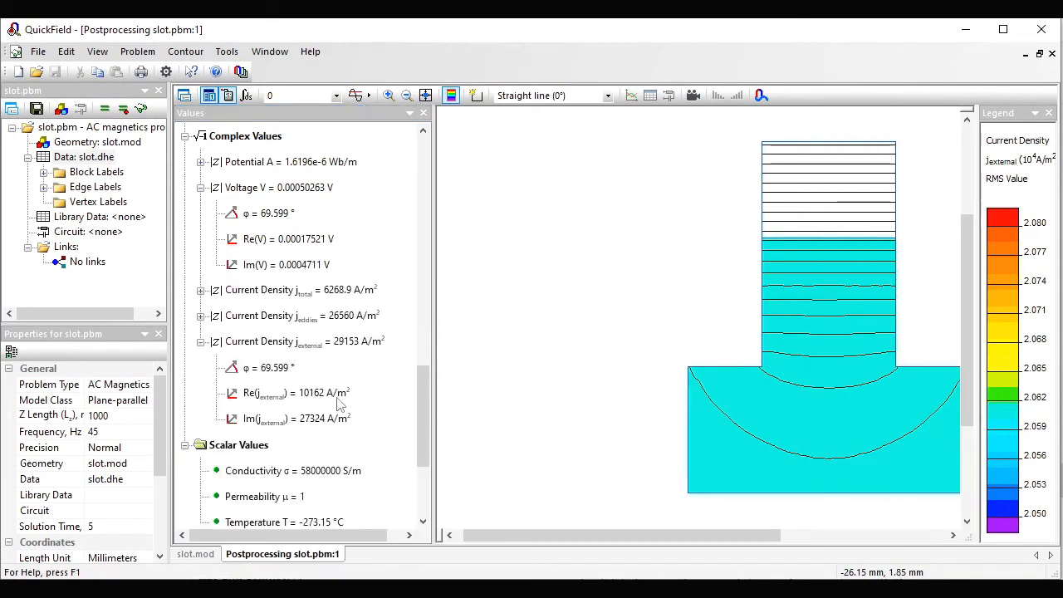
pyautogui.moveTo(1, 311); pyautogui.dragTo(518, 441)
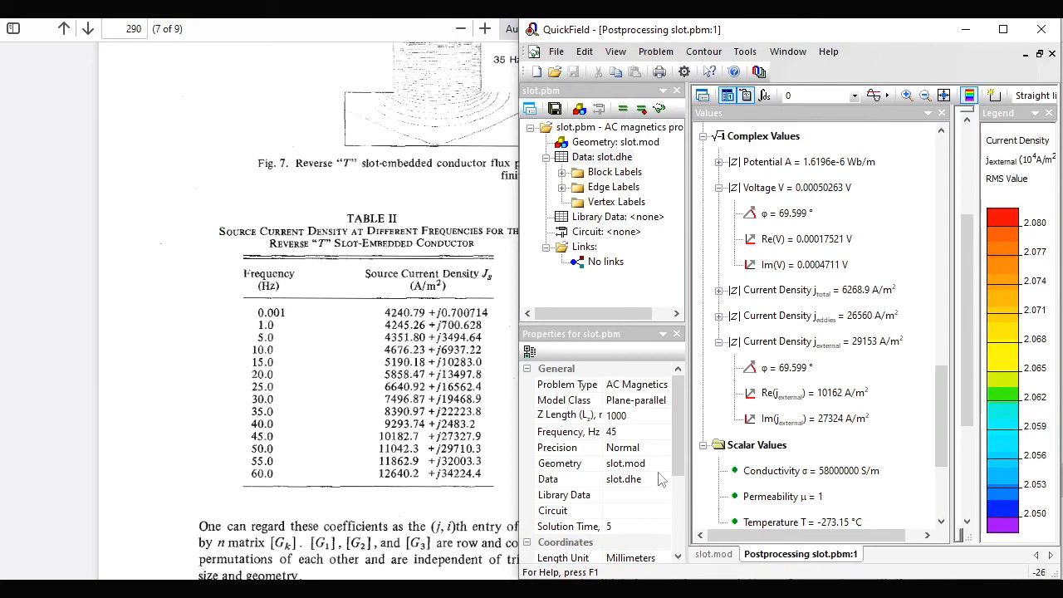
# Step: Set the problem frequency to 10 Hz, save the modified problem file, and solve it again to view the results
pyautogui.click(618, 431)
pyautogui.write('10')
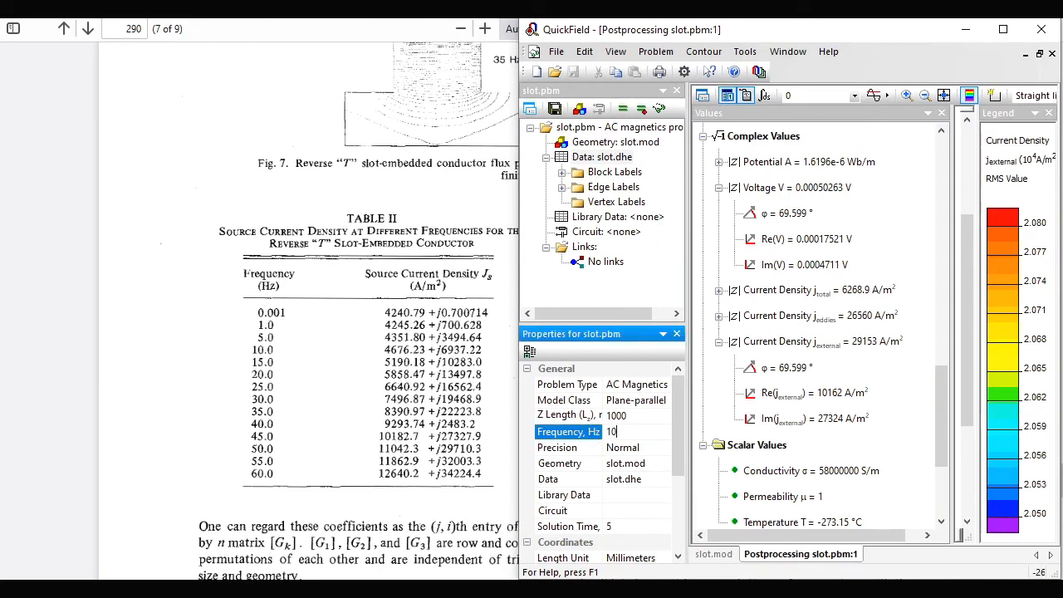
pyautogui.press('Return')
pyautogui.press('Return')
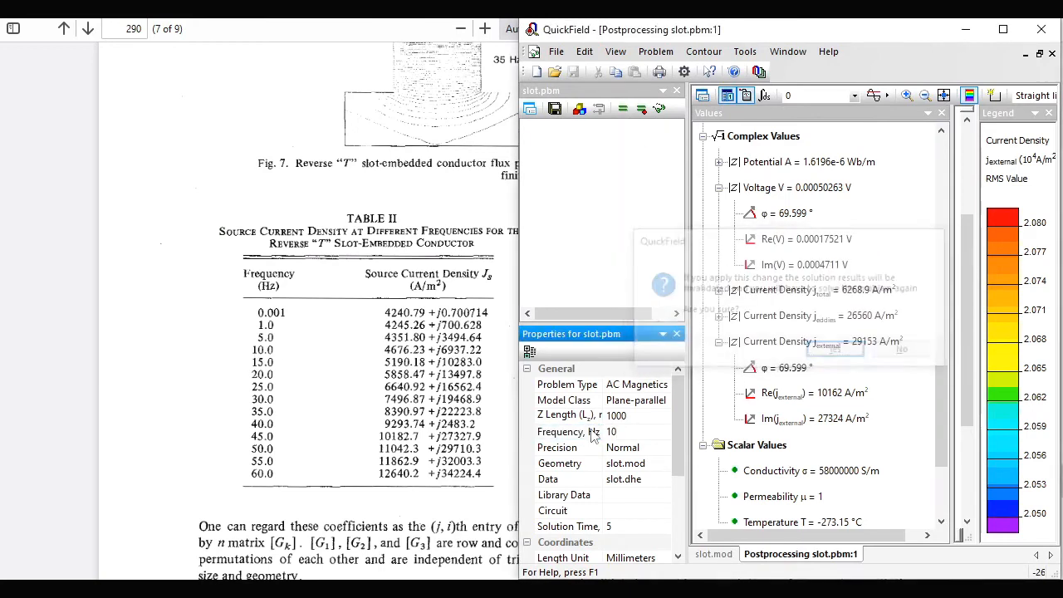
pyautogui.click(621, 109)
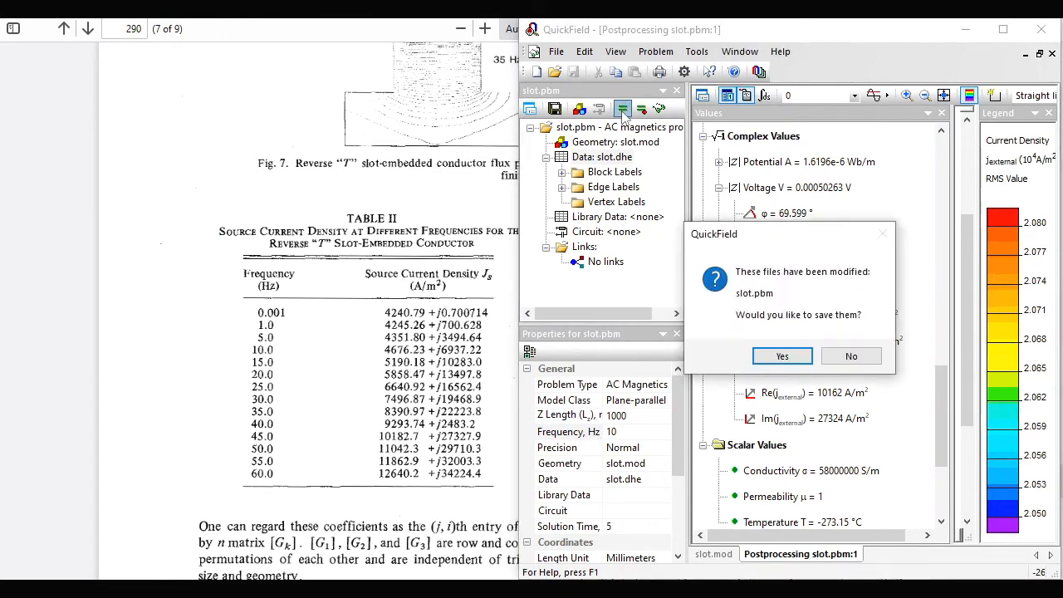
pyautogui.press('Return')
pyautogui.press('Return')
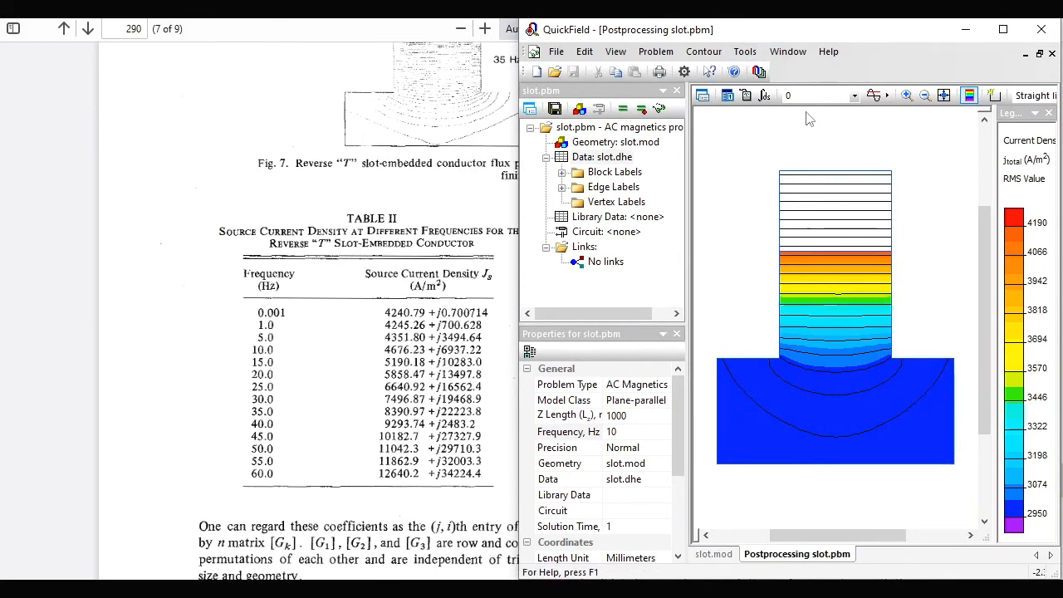
# Step: Change the color map of the 10 Hz solution to the RMS external current density
pyautogui.click(726, 95)
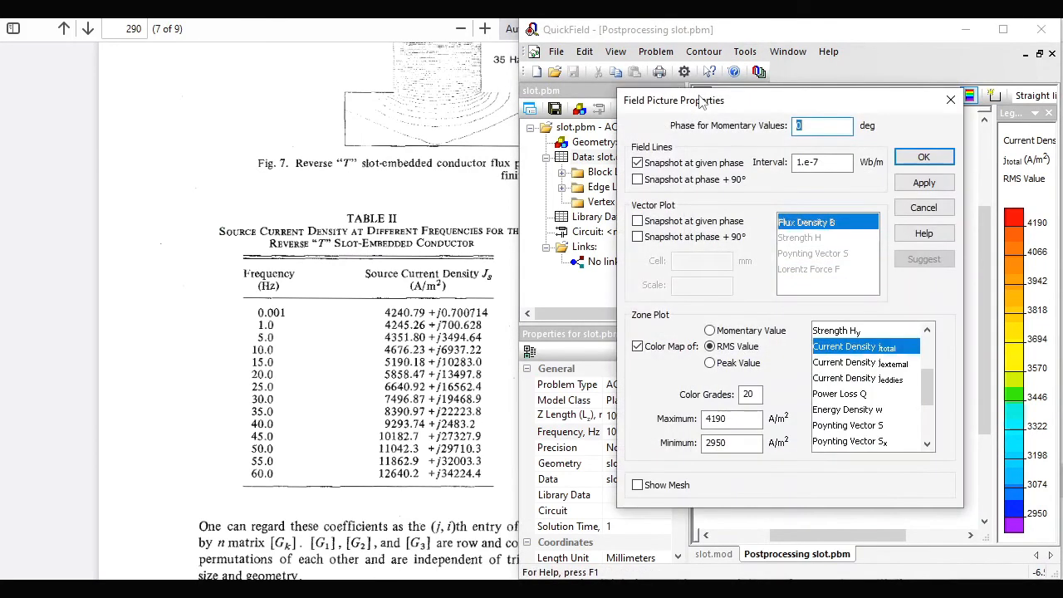
pyautogui.click(876, 364)
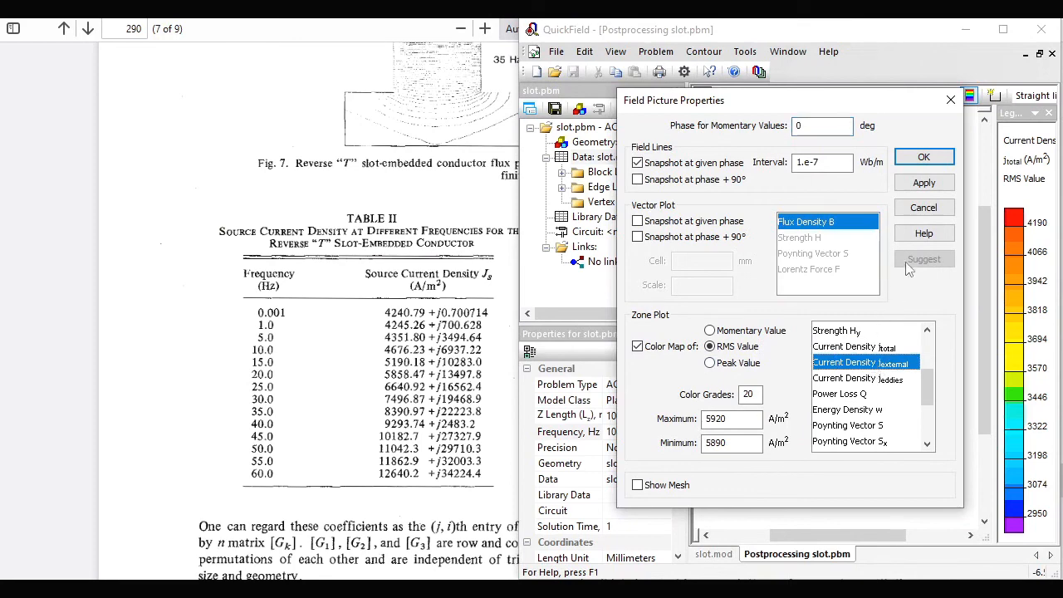
pyautogui.click(923, 159)
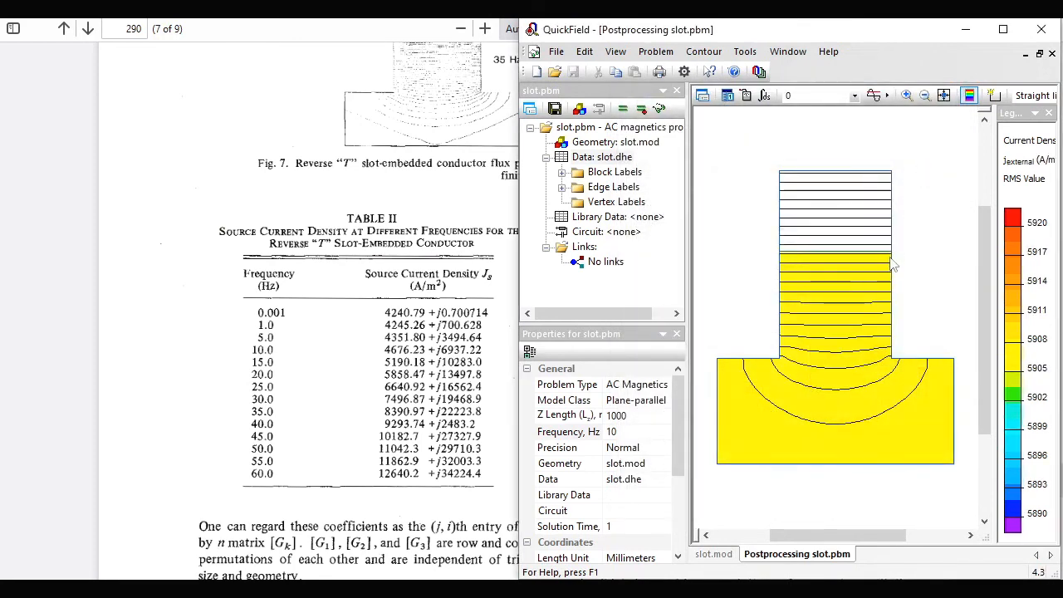
# Step: Query local values inside the conductor at 10 Hz and examine the real and imaginary parts of the external current density
pyautogui.click(747, 96)
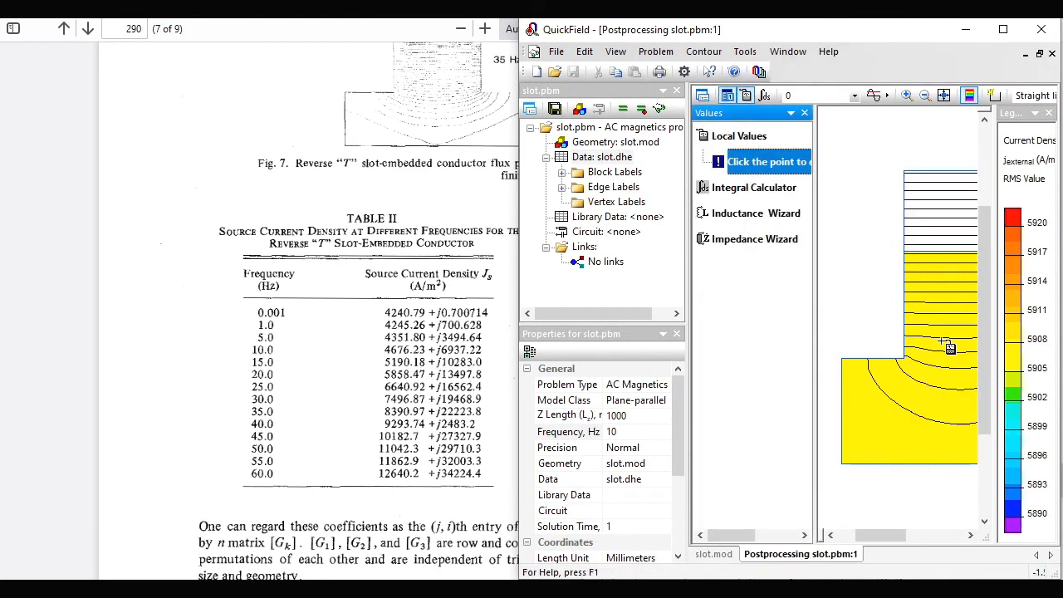
pyautogui.click(949, 347)
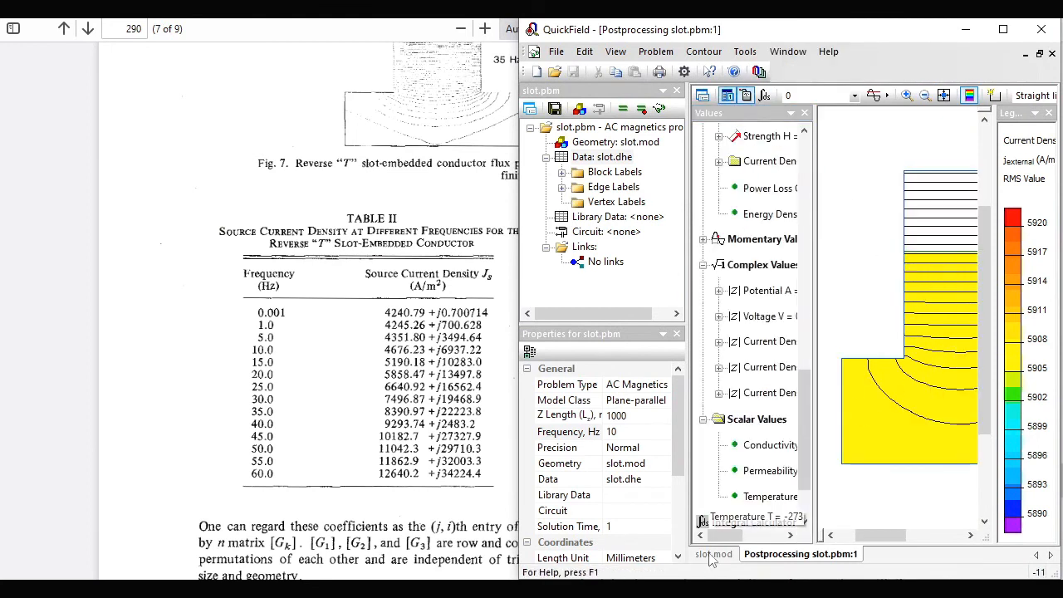
pyautogui.moveTo(724, 535)
pyautogui.mouseDown()
pyautogui.moveTo(752, 536)
pyautogui.moveTo(736, 538)
pyautogui.mouseUp()
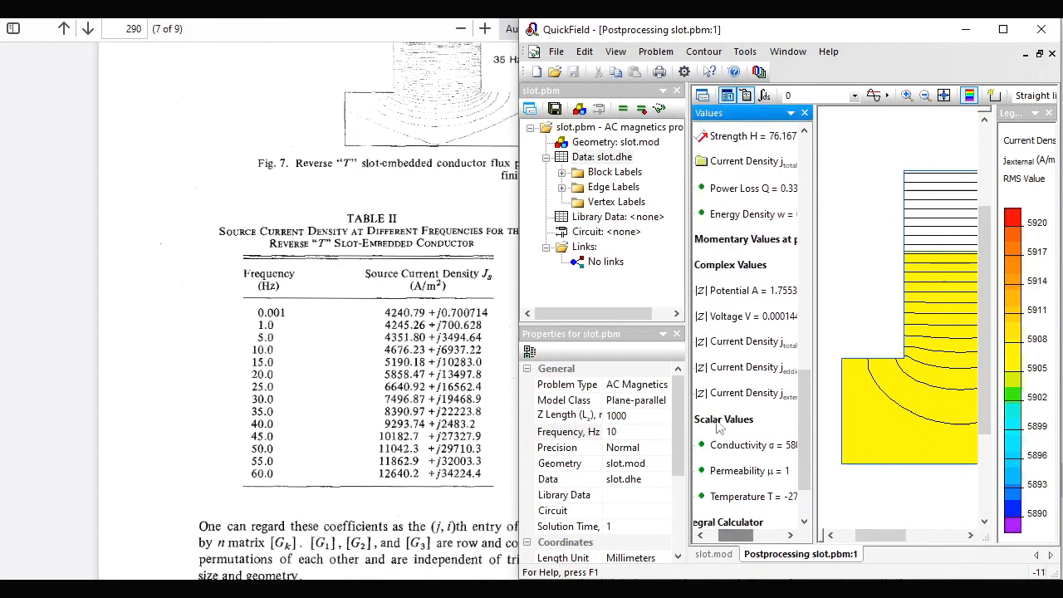
pyautogui.doubleClick(710, 397)
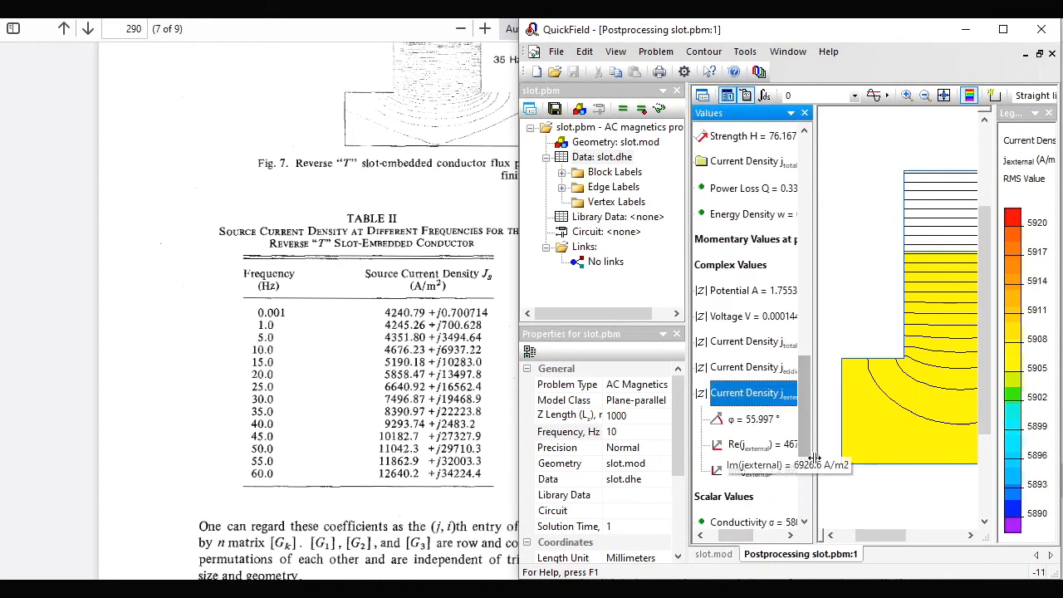
pyautogui.moveTo(812, 455); pyautogui.dragTo(884, 450)
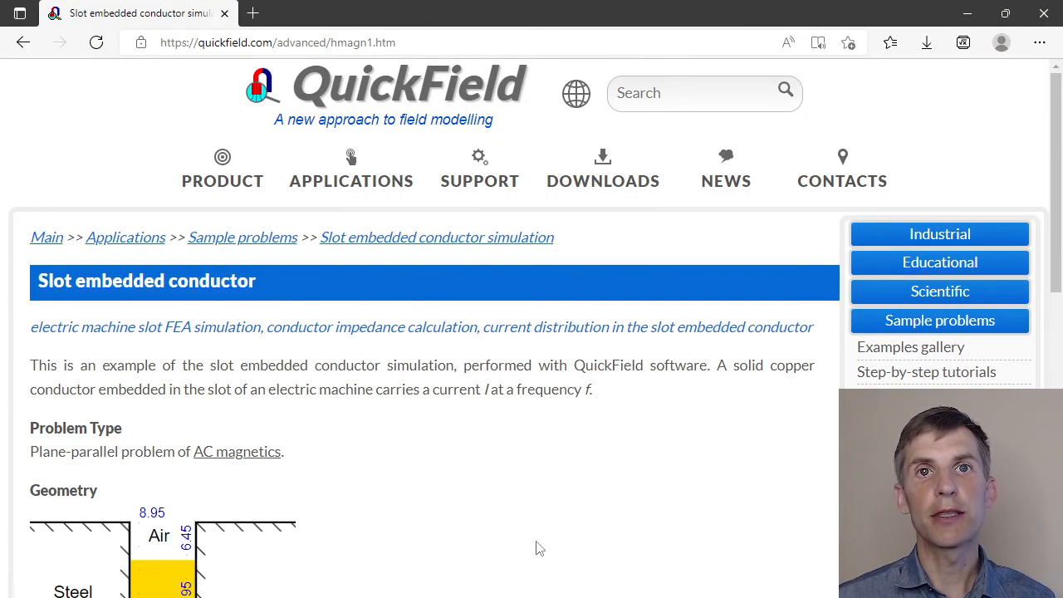
# Step: On the QuickField website's slot embedded conductor page, examine the impedance comparison table and the simulation files download link
pyautogui.moveTo(1057, 152); pyautogui.dragTo(1057, 526)
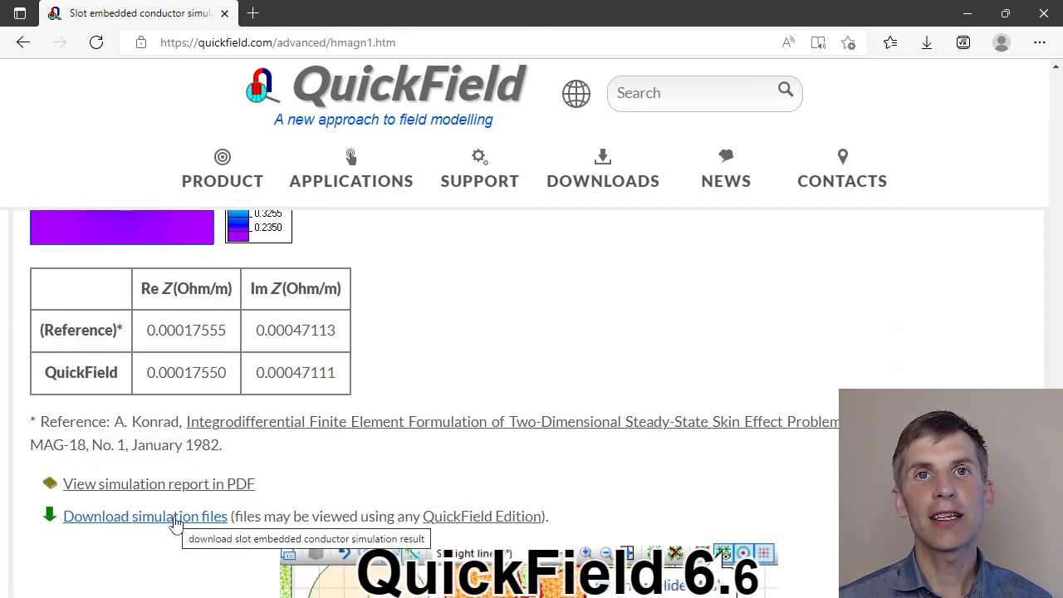
pyautogui.moveTo(461, 526)
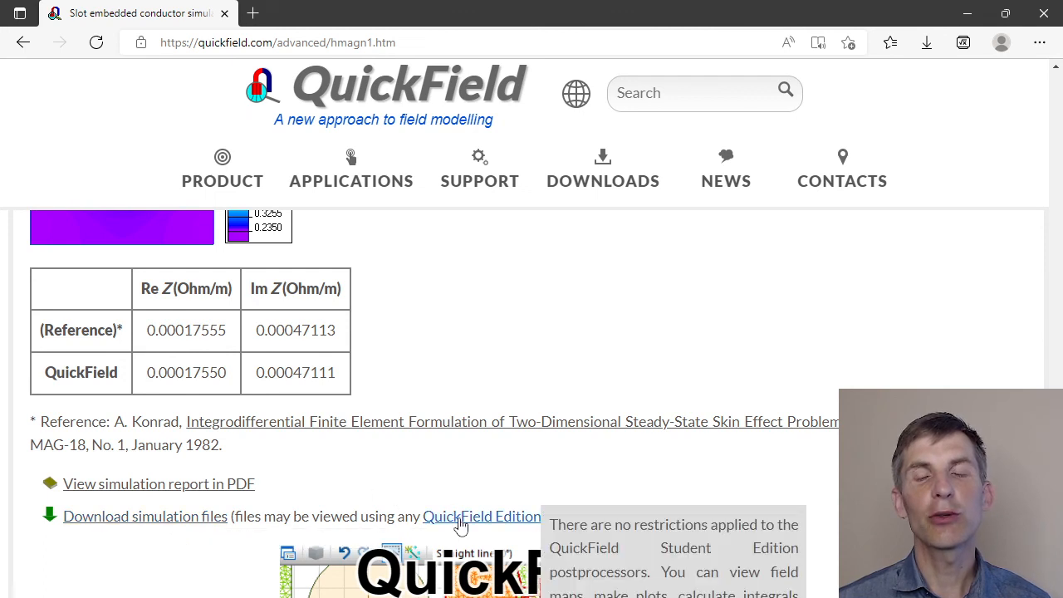